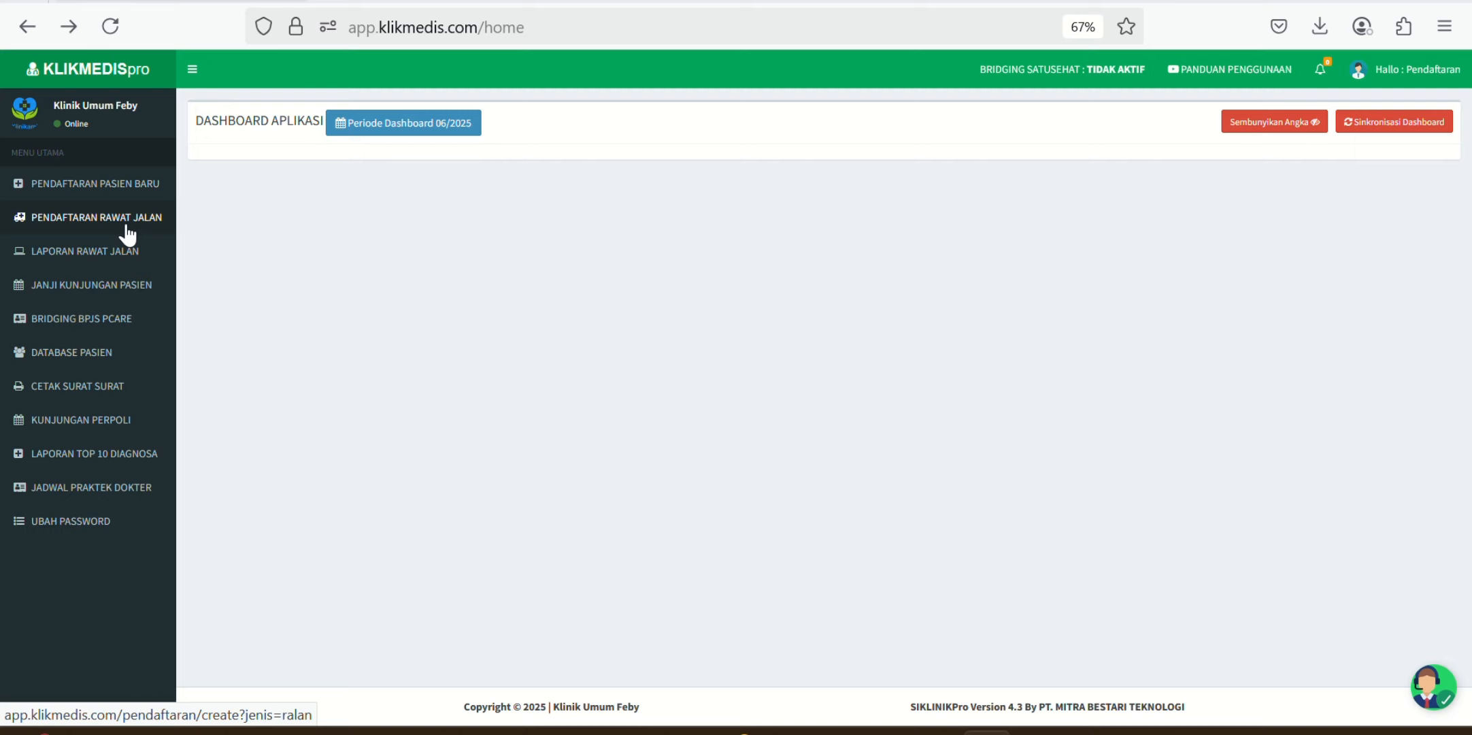
Step: Open the new patient registration form for record 00000003 and expand the Identitas Pasien list
left_click(140, 191)
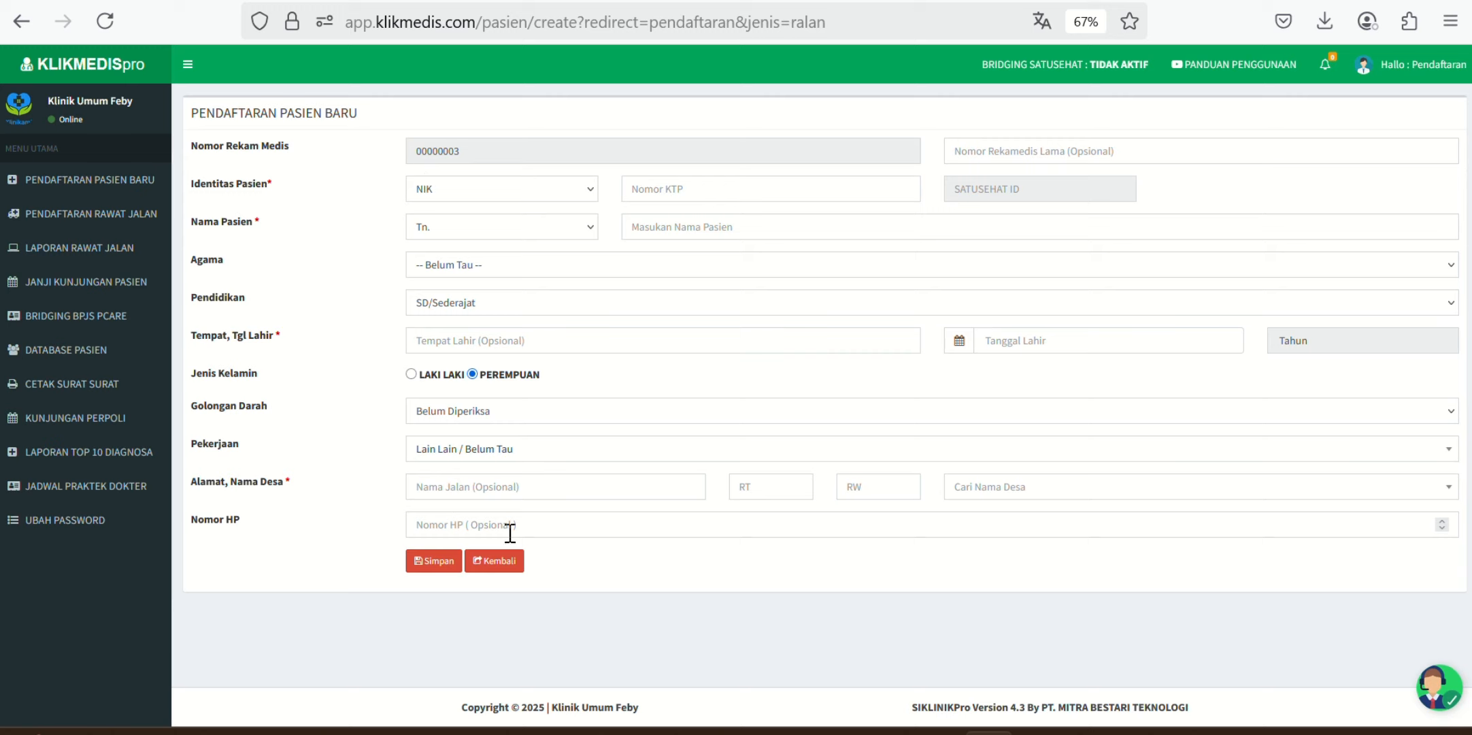
left_click(524, 199)
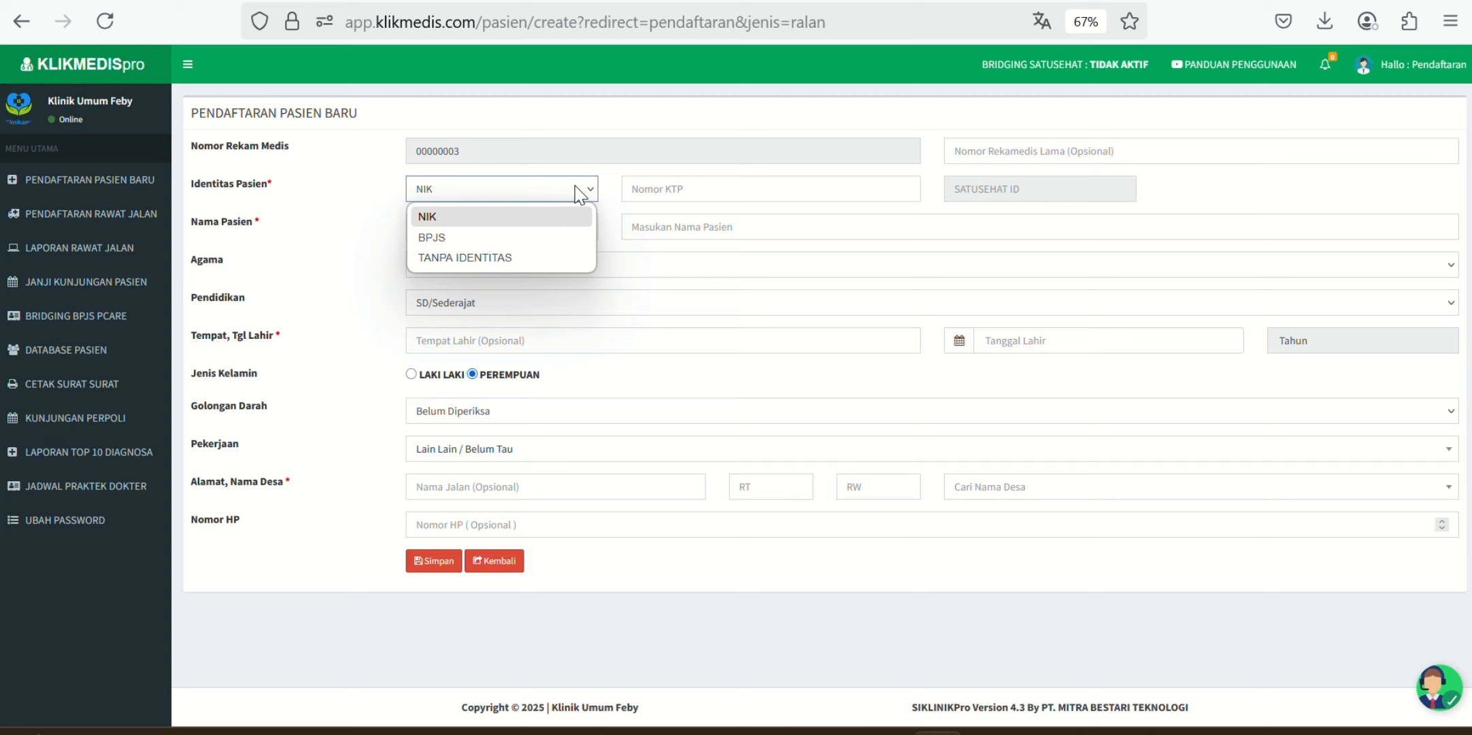
Step: Set identity to TANPA IDENTITAS and title to Nn., and type the patient's full name
left_click(542, 258)
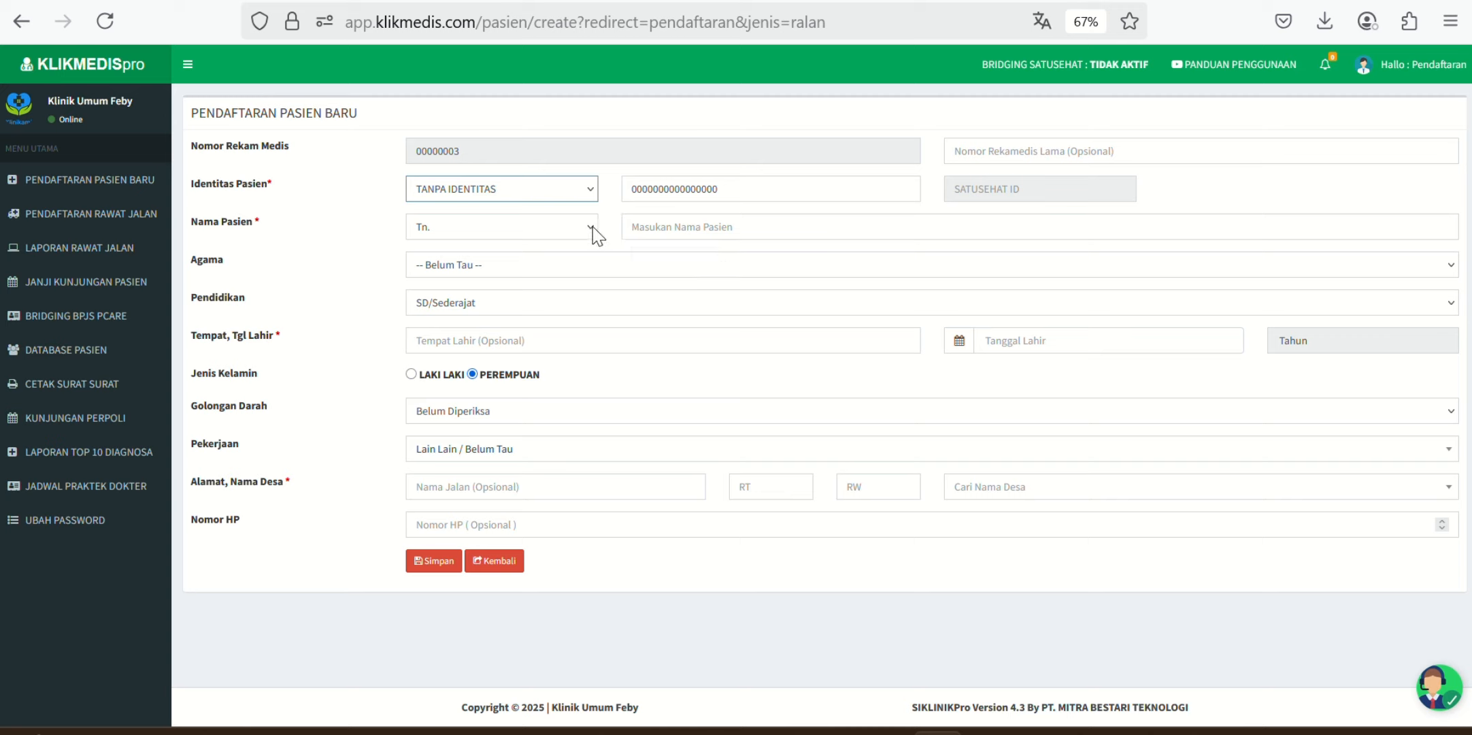
left_click(570, 228)
left_click(474, 300)
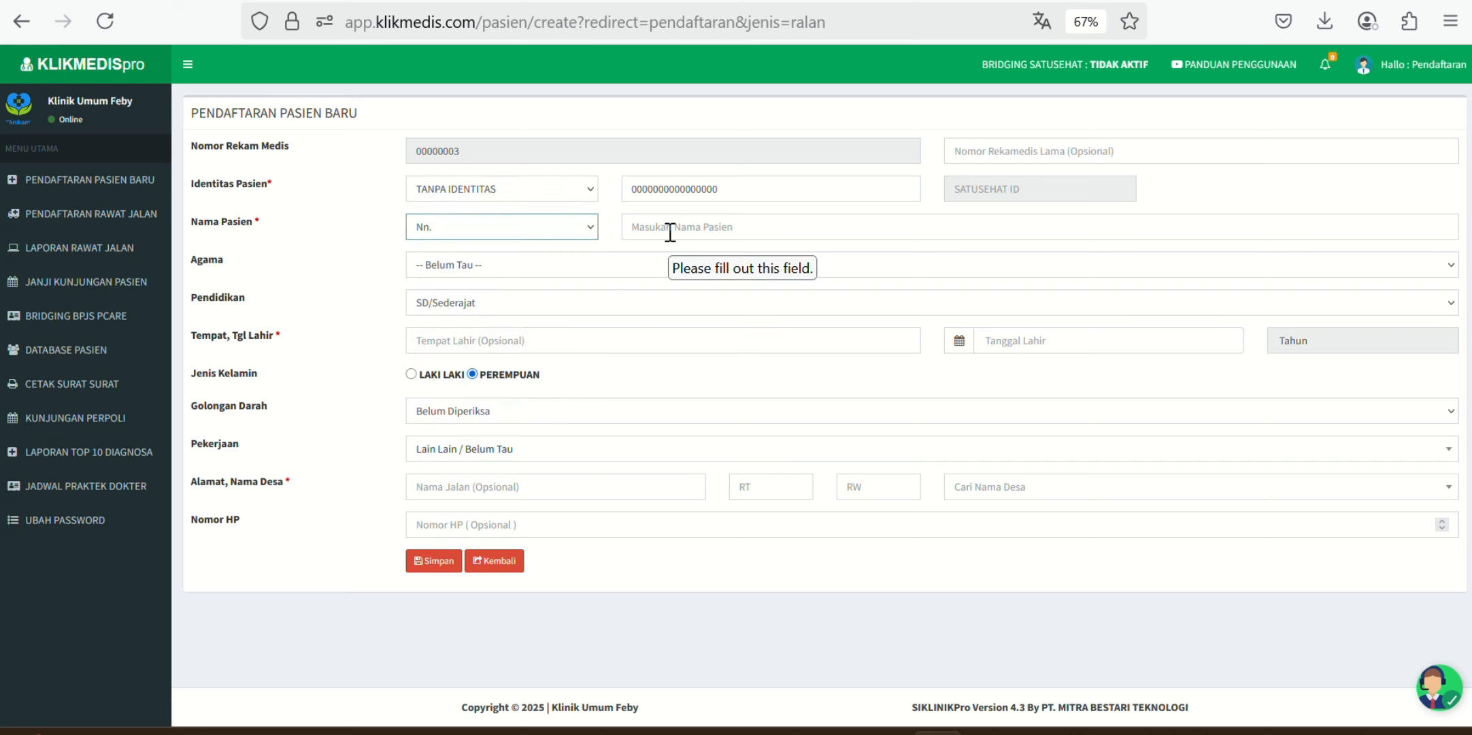
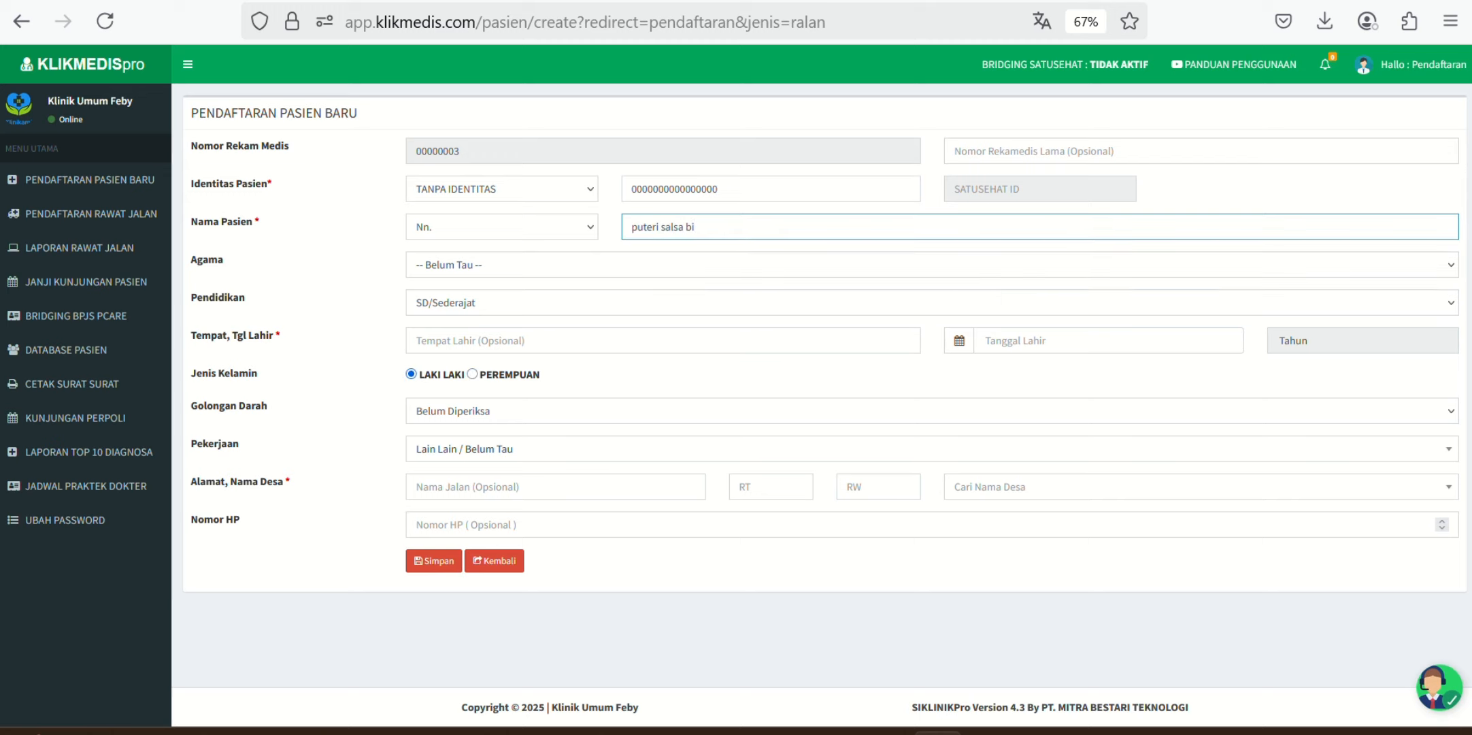
Step: Set the patient's birth date to 26-06-2000 in the Tanggal Lahir picker
left_click(1073, 341)
left_click(1029, 130)
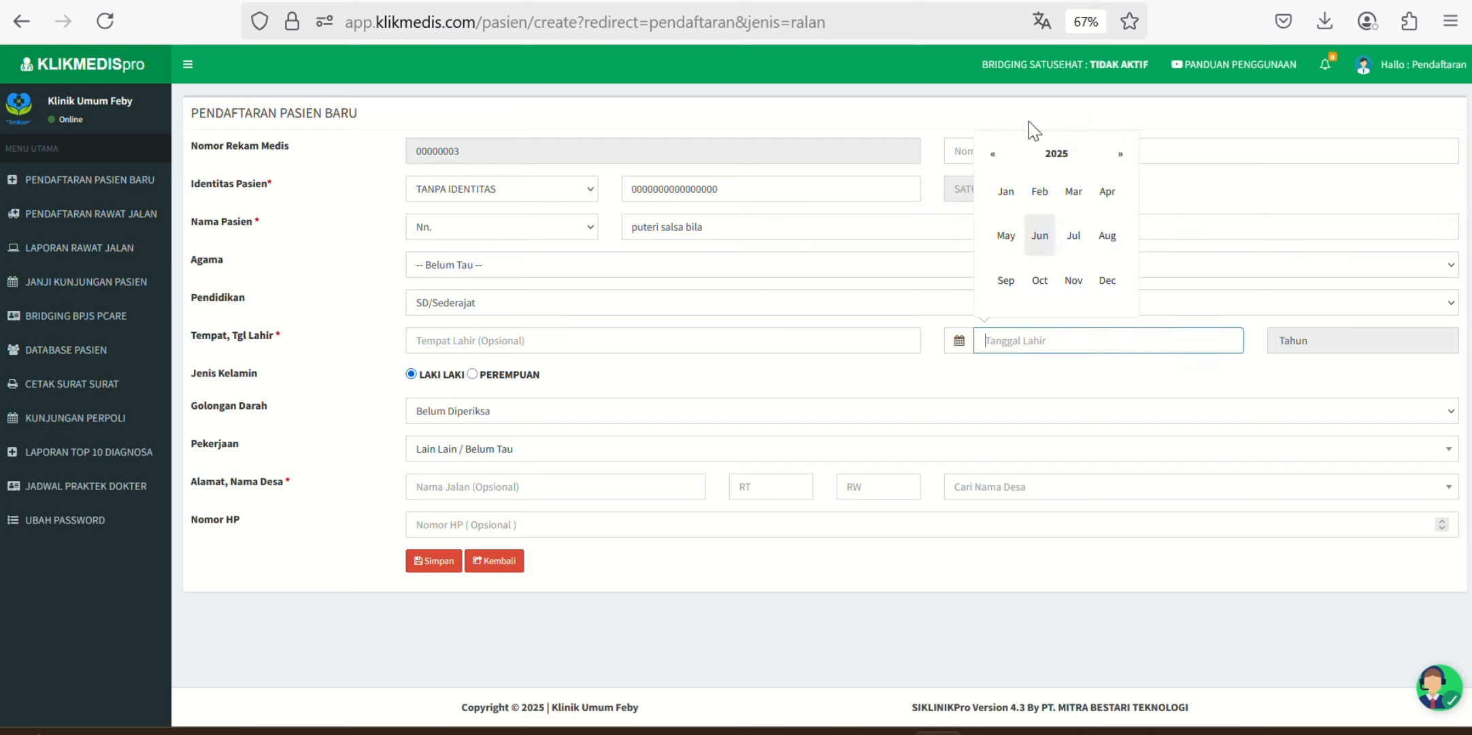
left_click(996, 154)
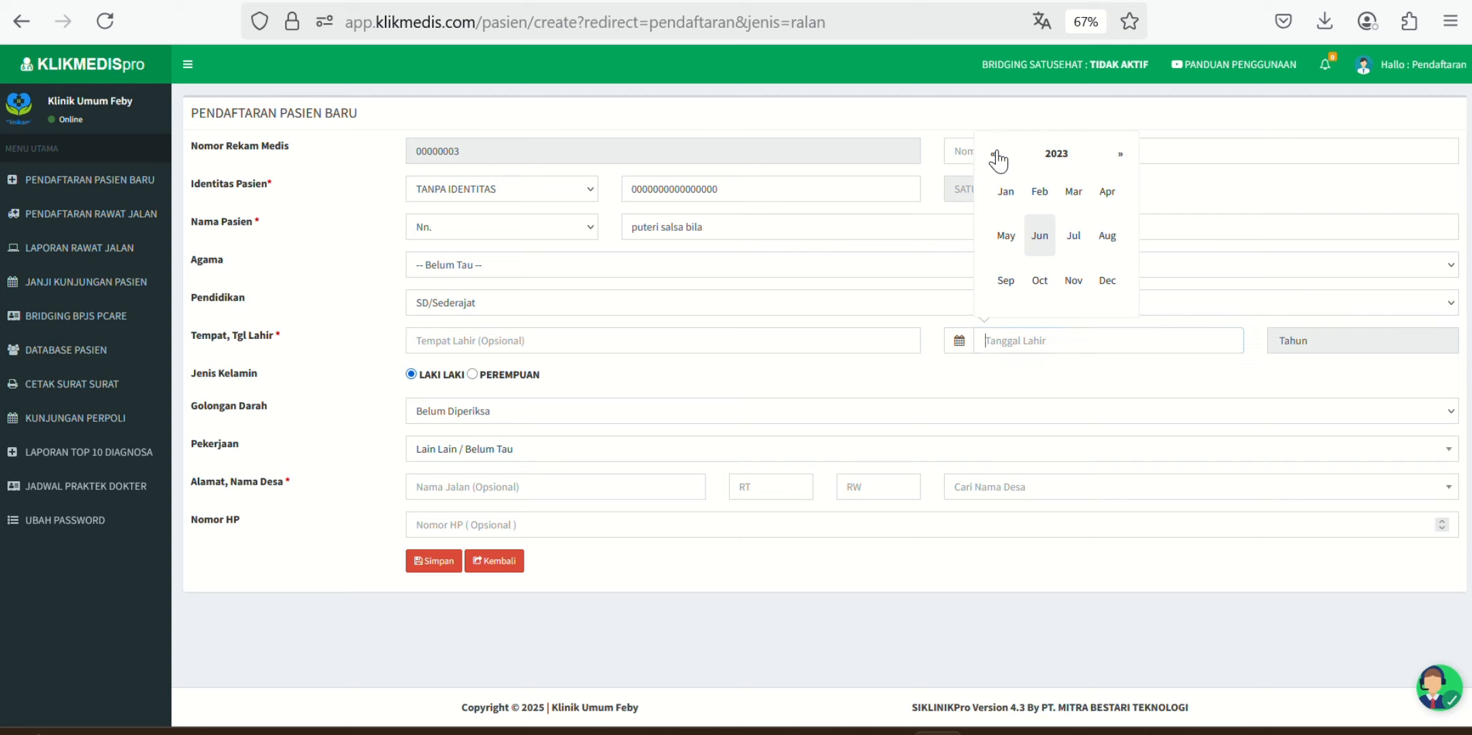
left_click(997, 155)
left_click(996, 154)
left_click(996, 155)
left_click(997, 155)
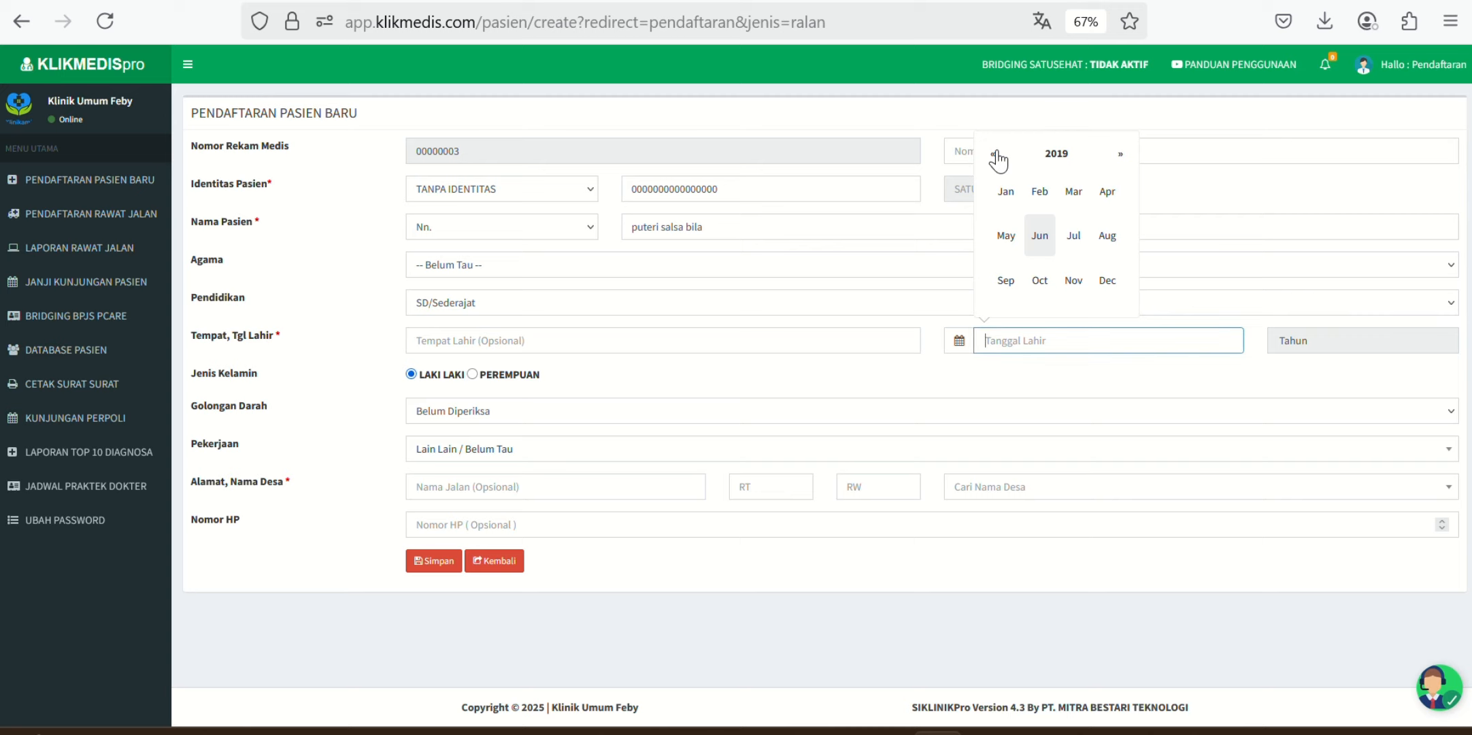
left_click(1047, 156)
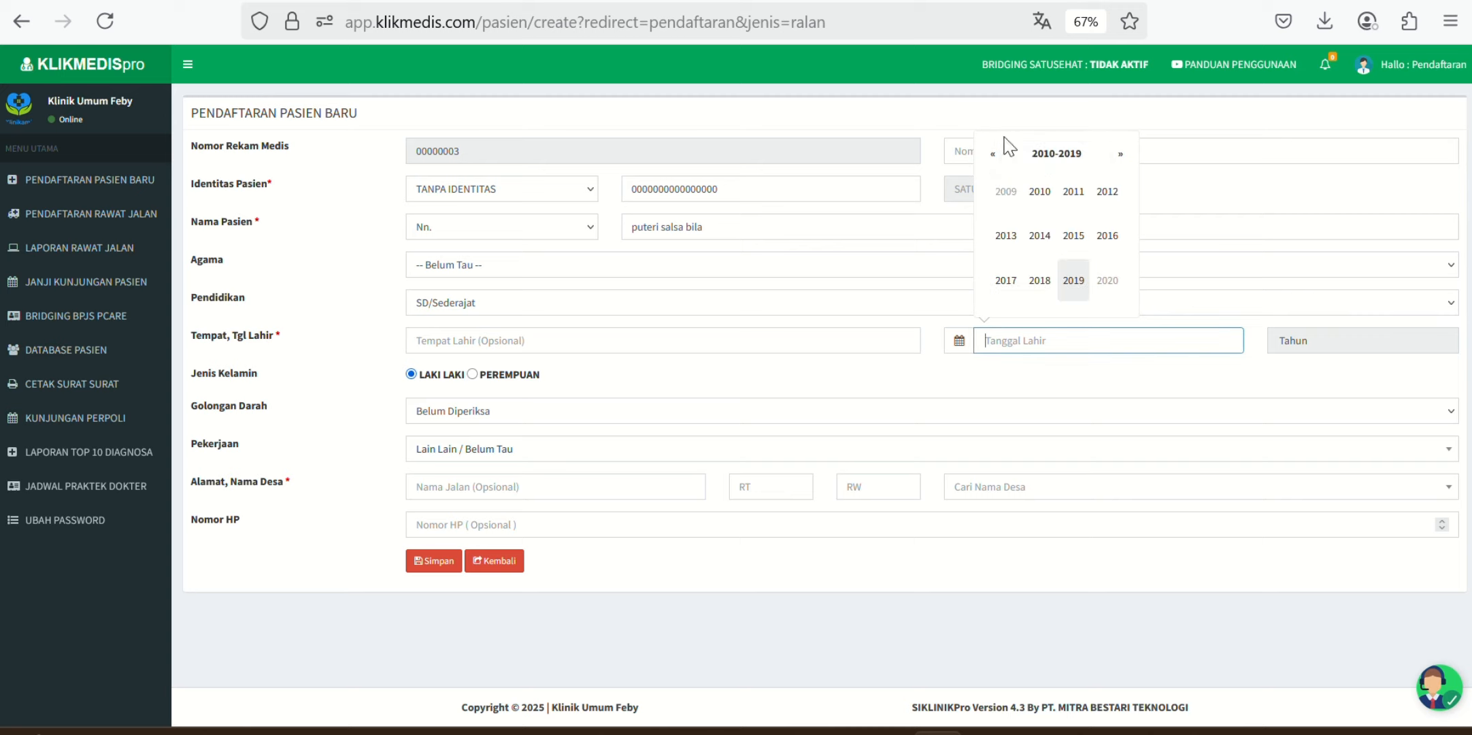
left_click(992, 154)
left_click(1040, 193)
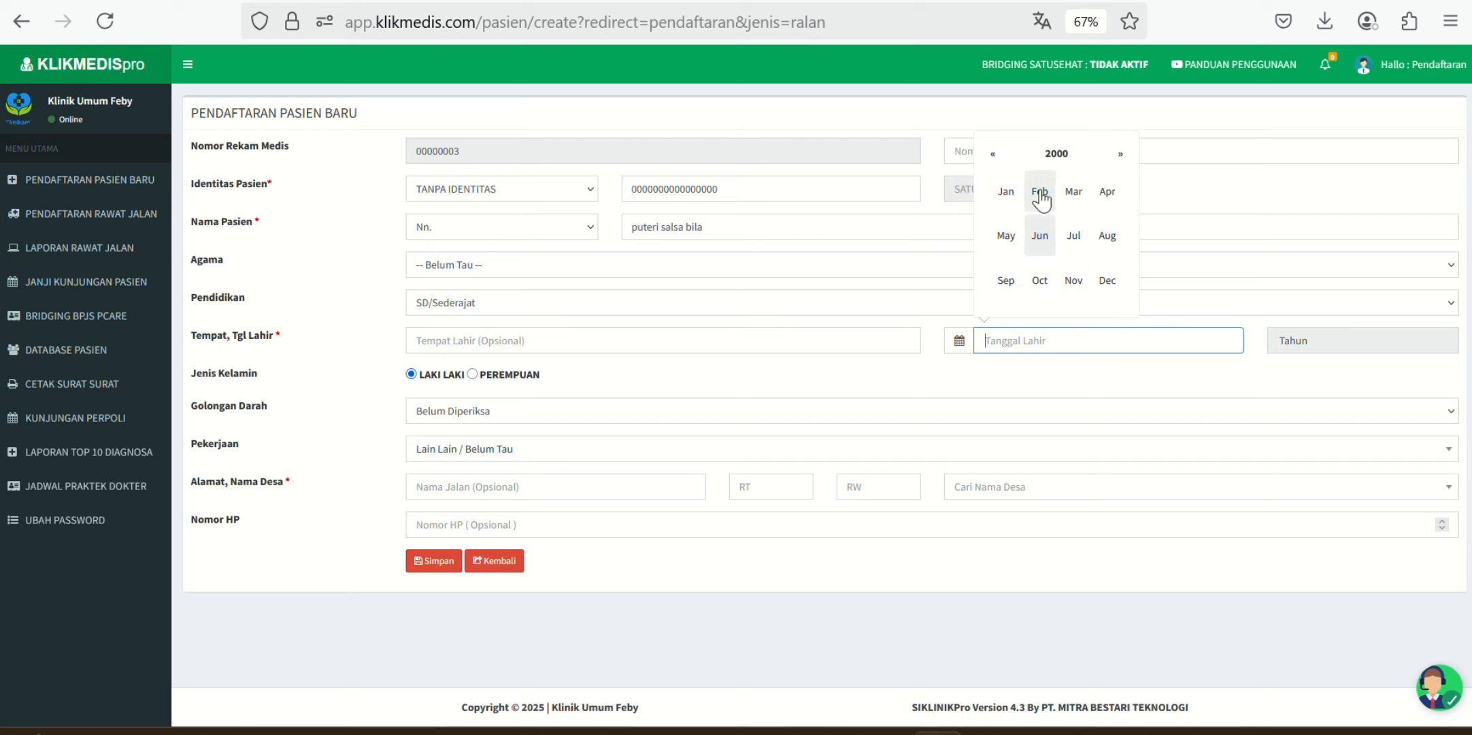
left_click(1034, 253)
left_click(1017, 272)
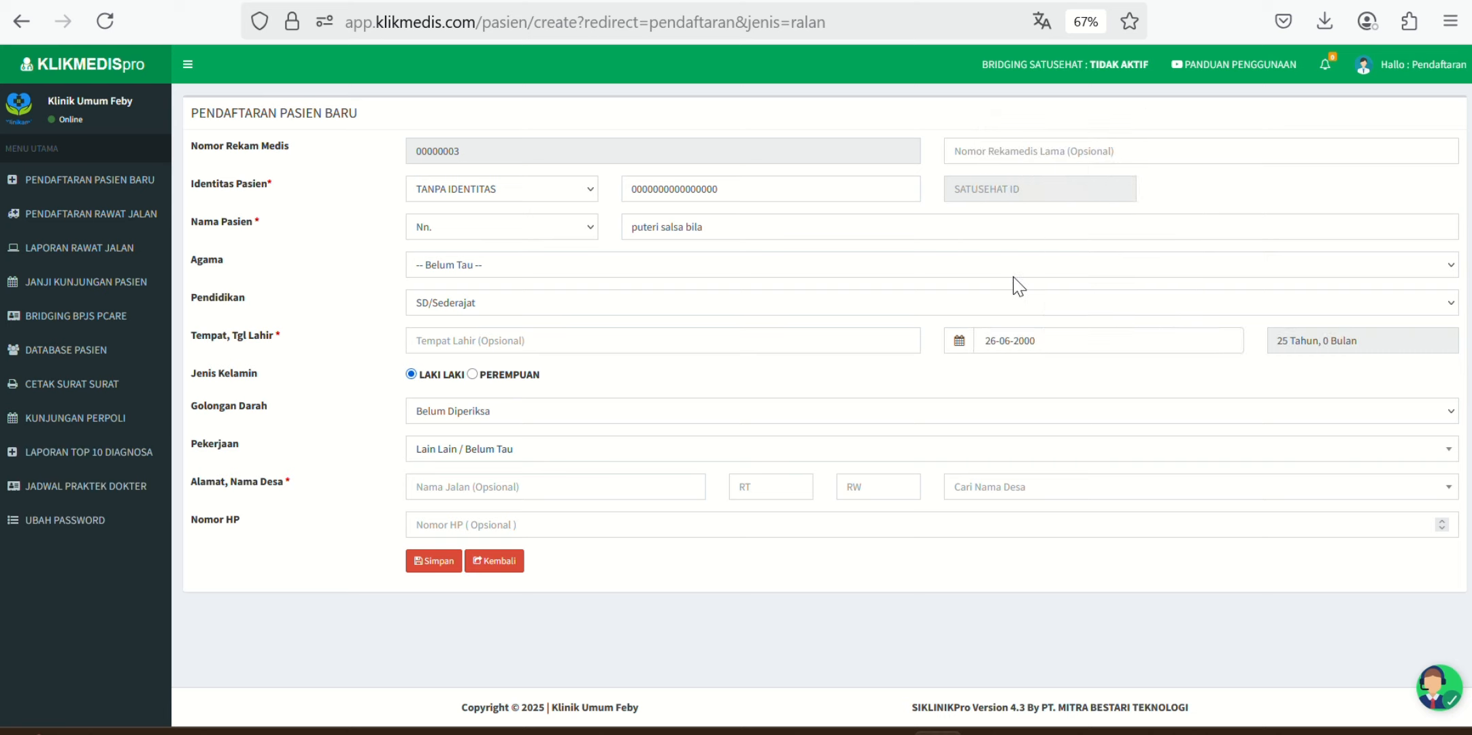
Step: Set the village to Cilame, Ngamprah and the sex to Perempuan
left_click(980, 498)
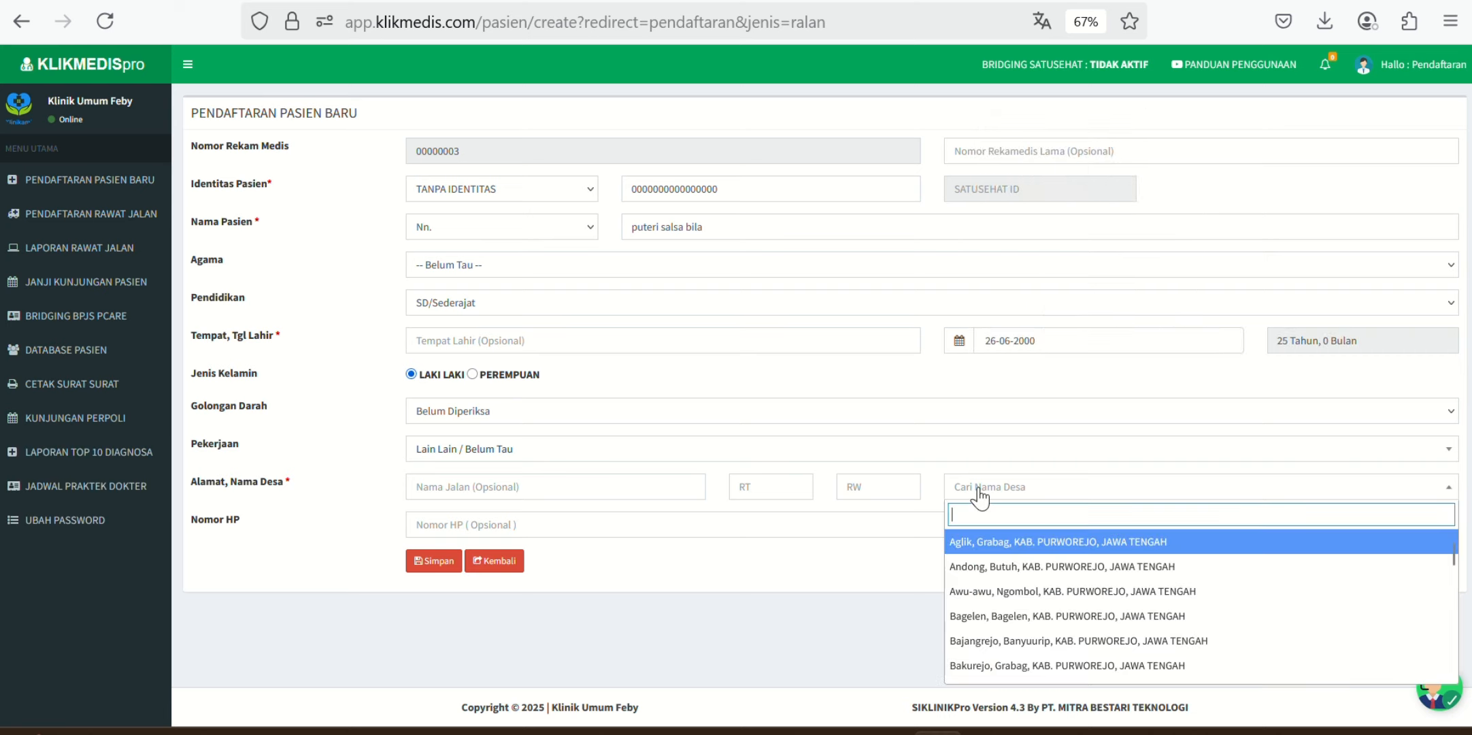
type("cilame")
key("Down")
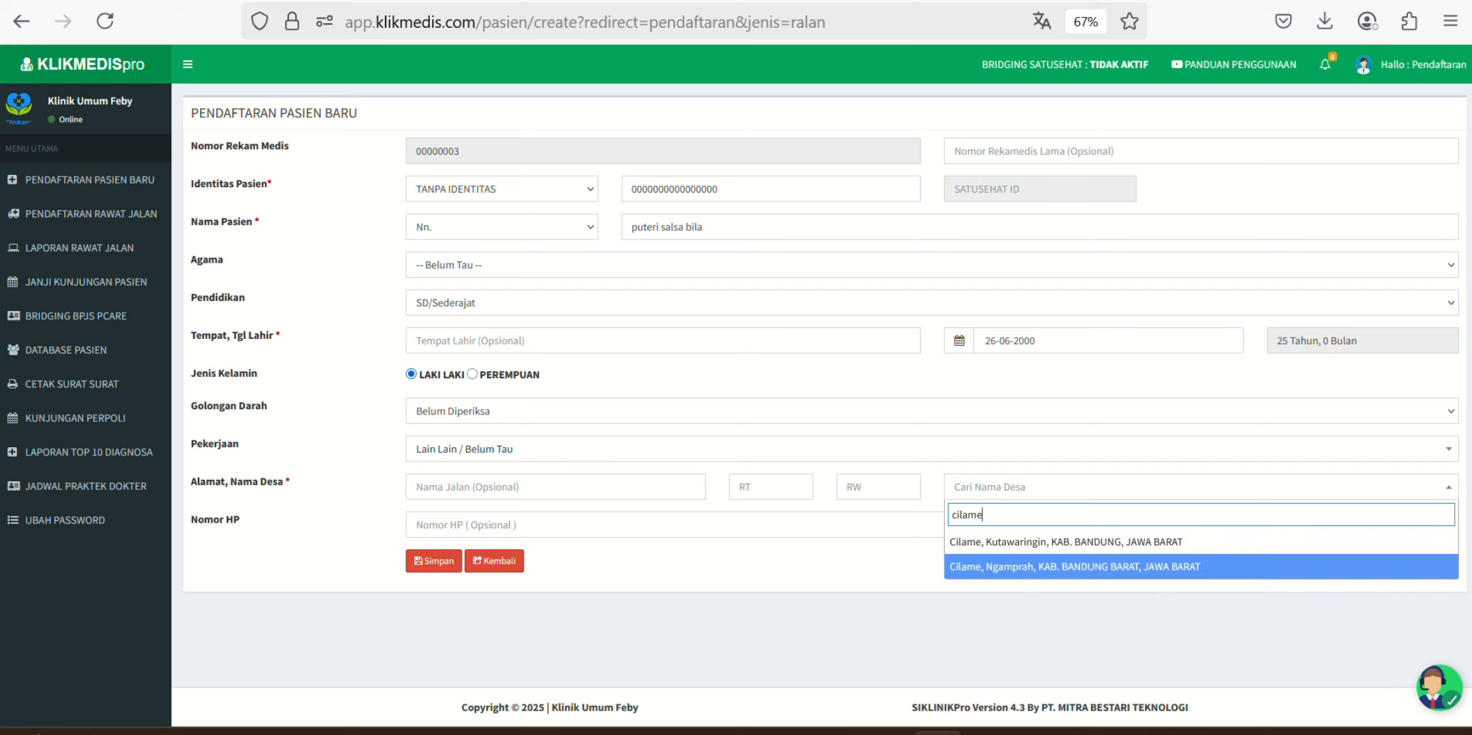
key("Return")
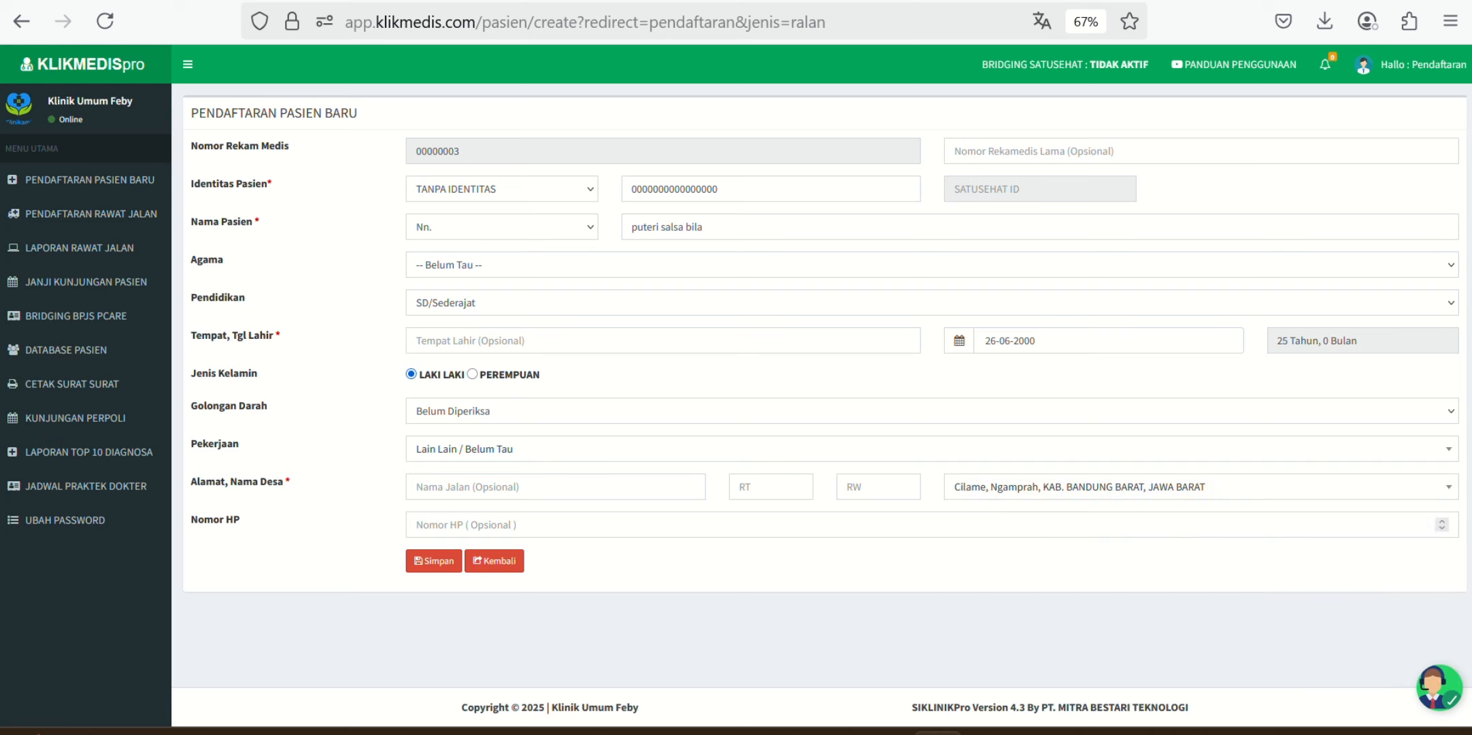
left_click(474, 375)
Step: Save the new patient record and load an empty Pendaftaran Kunjungan Pasien form
left_click(435, 562)
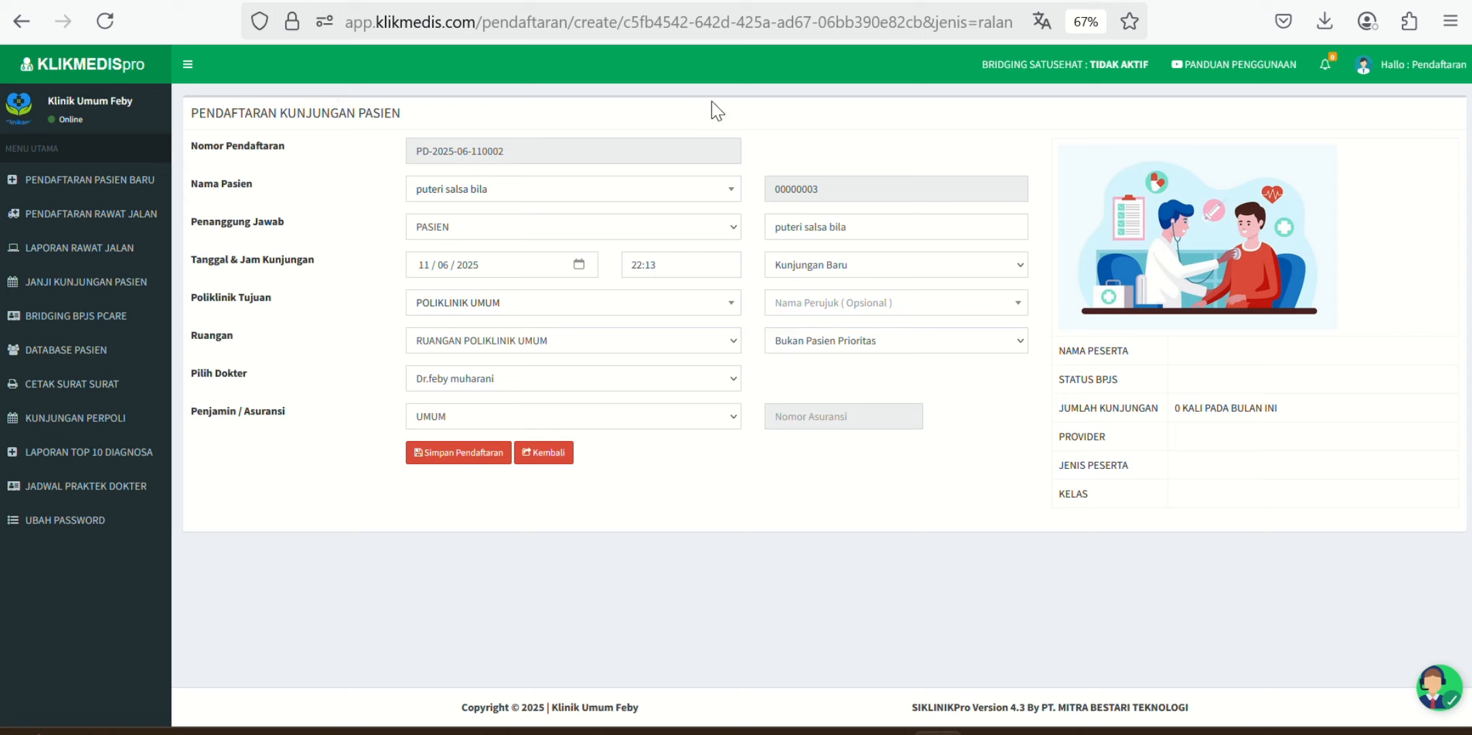
left_click(96, 216)
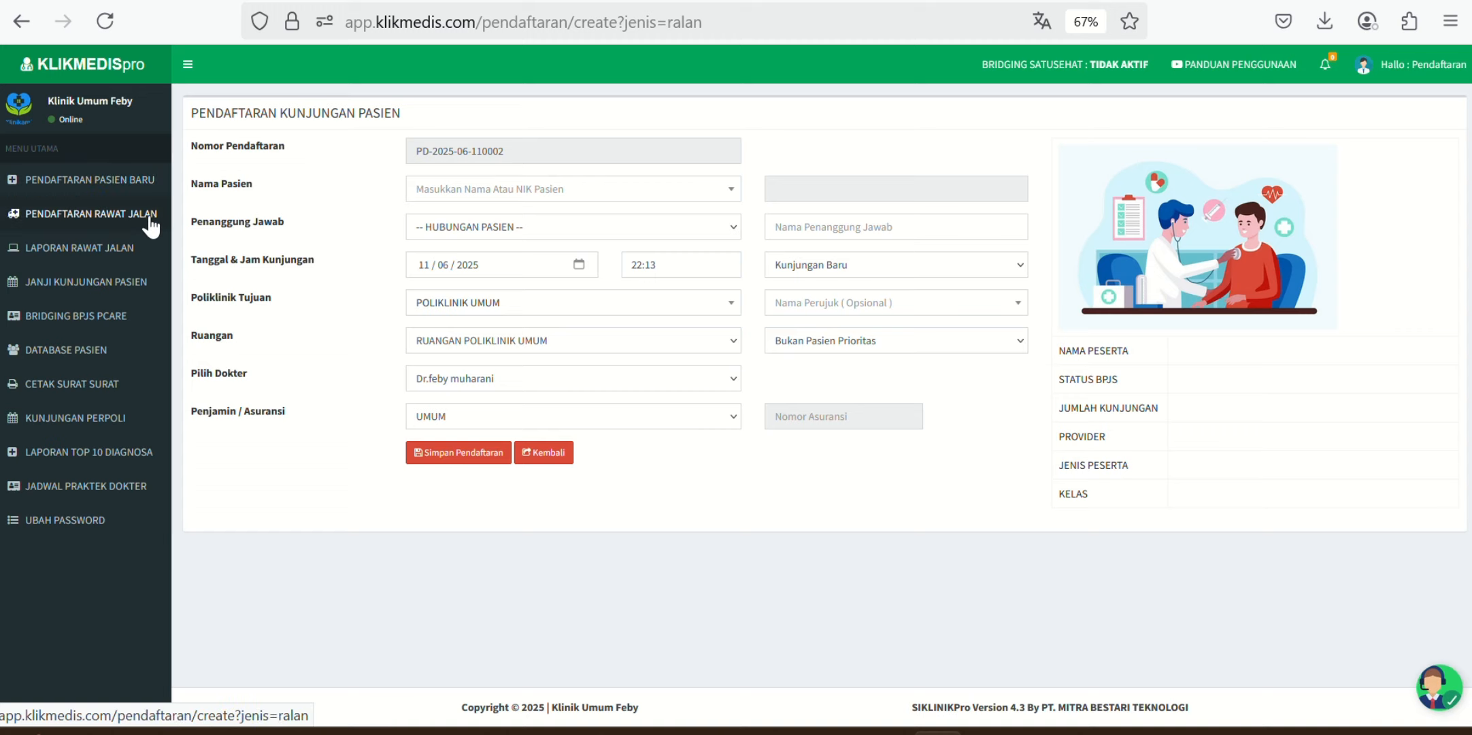
Step: Search for and select the newly registered patient for this visit
left_click(459, 190)
type("puteri")
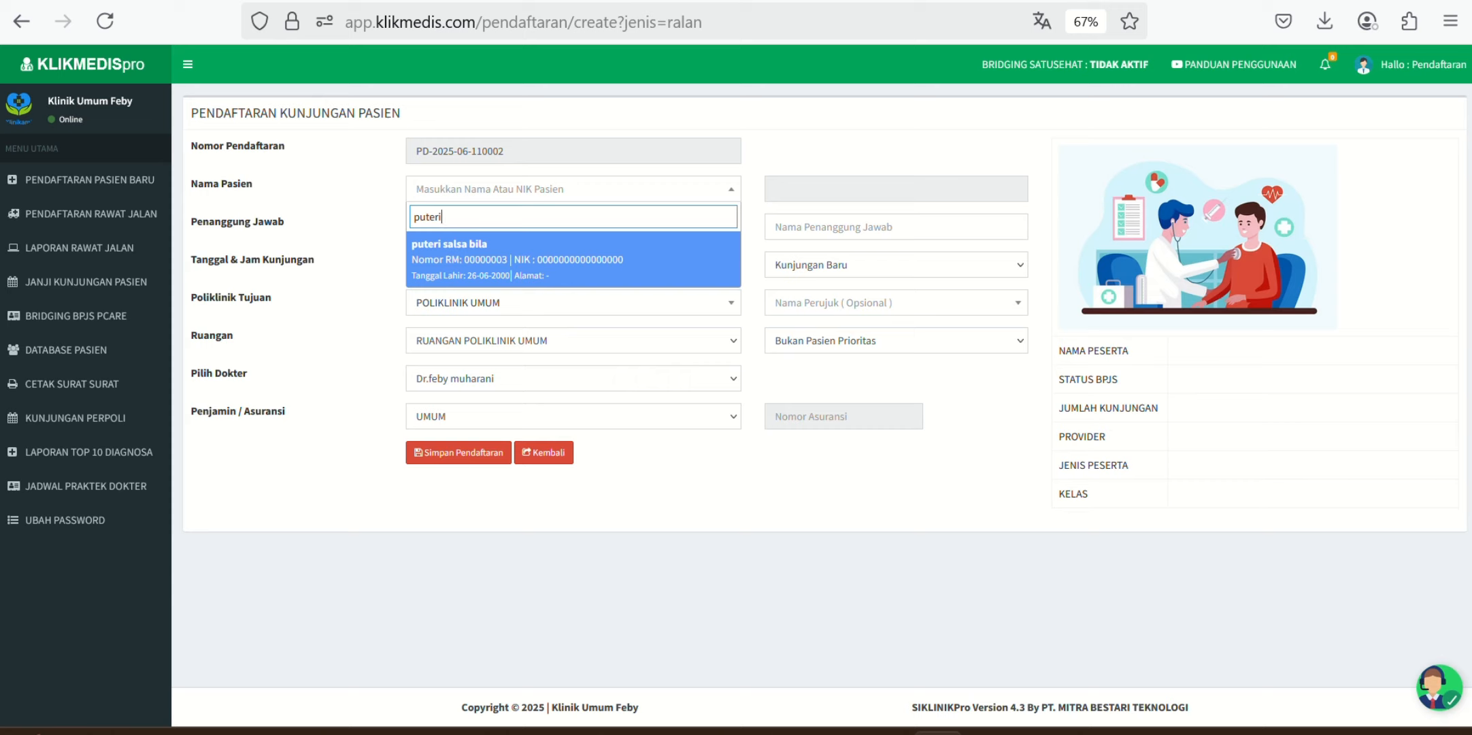
left_click(476, 261)
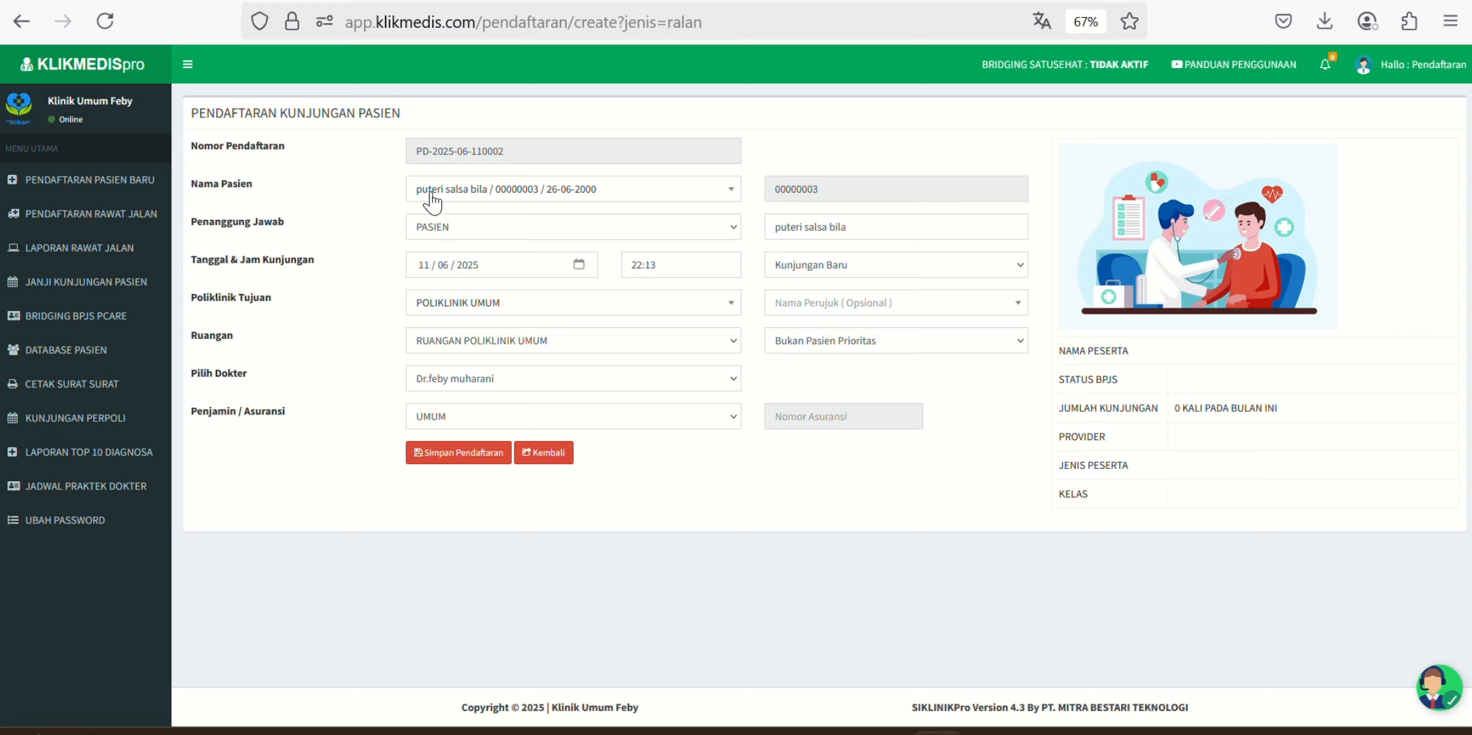
Step: Set the responsible party to PASIEN so the patient's own name fills in
left_click(450, 227)
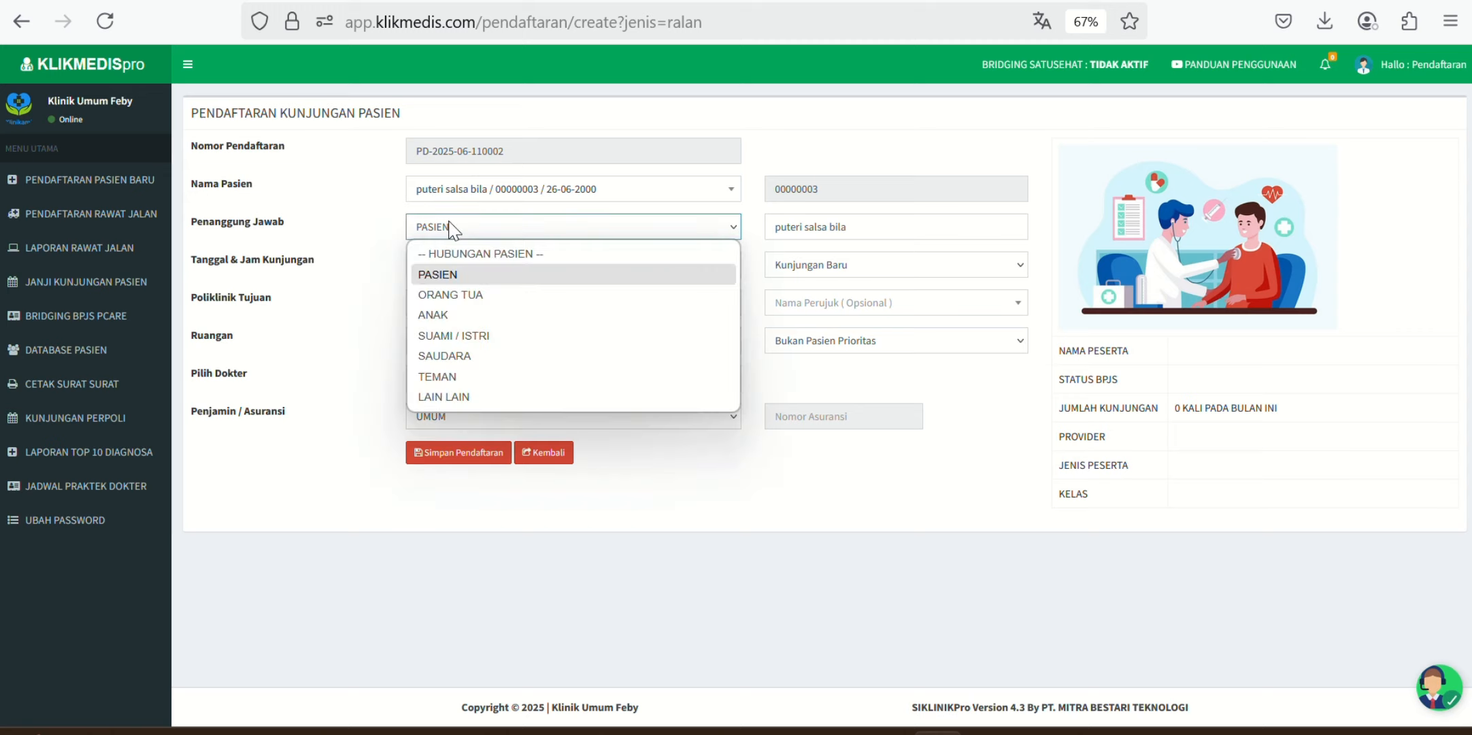
left_click(446, 295)
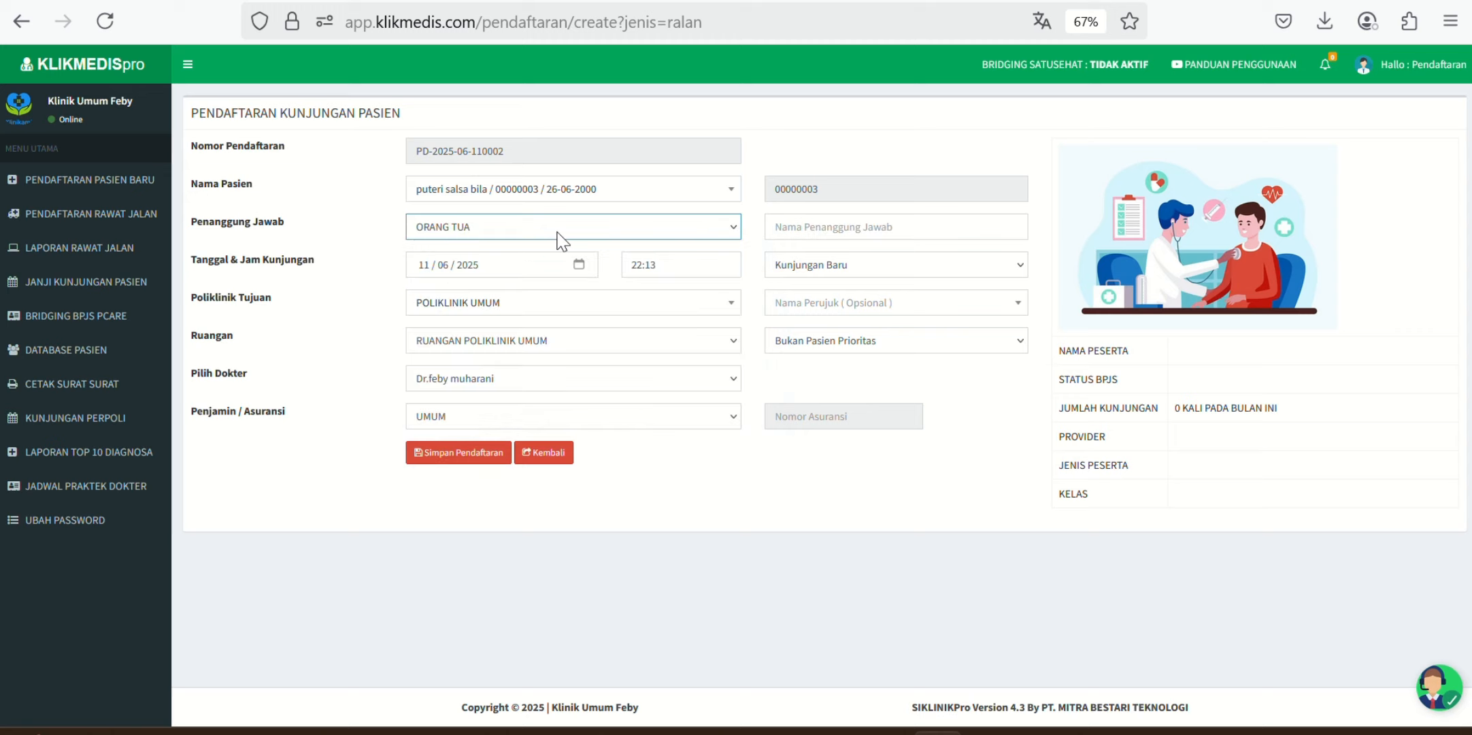
left_click(824, 236)
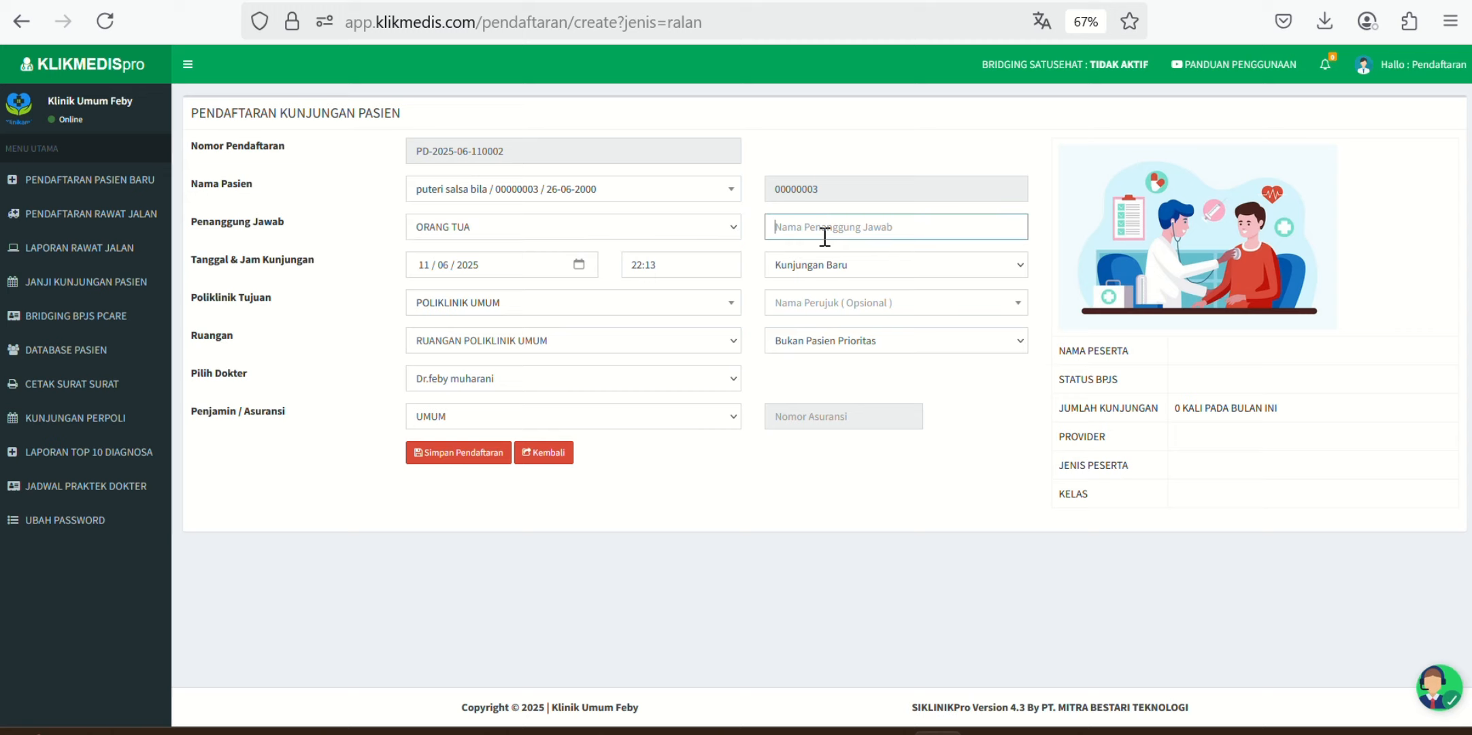
left_click(706, 216)
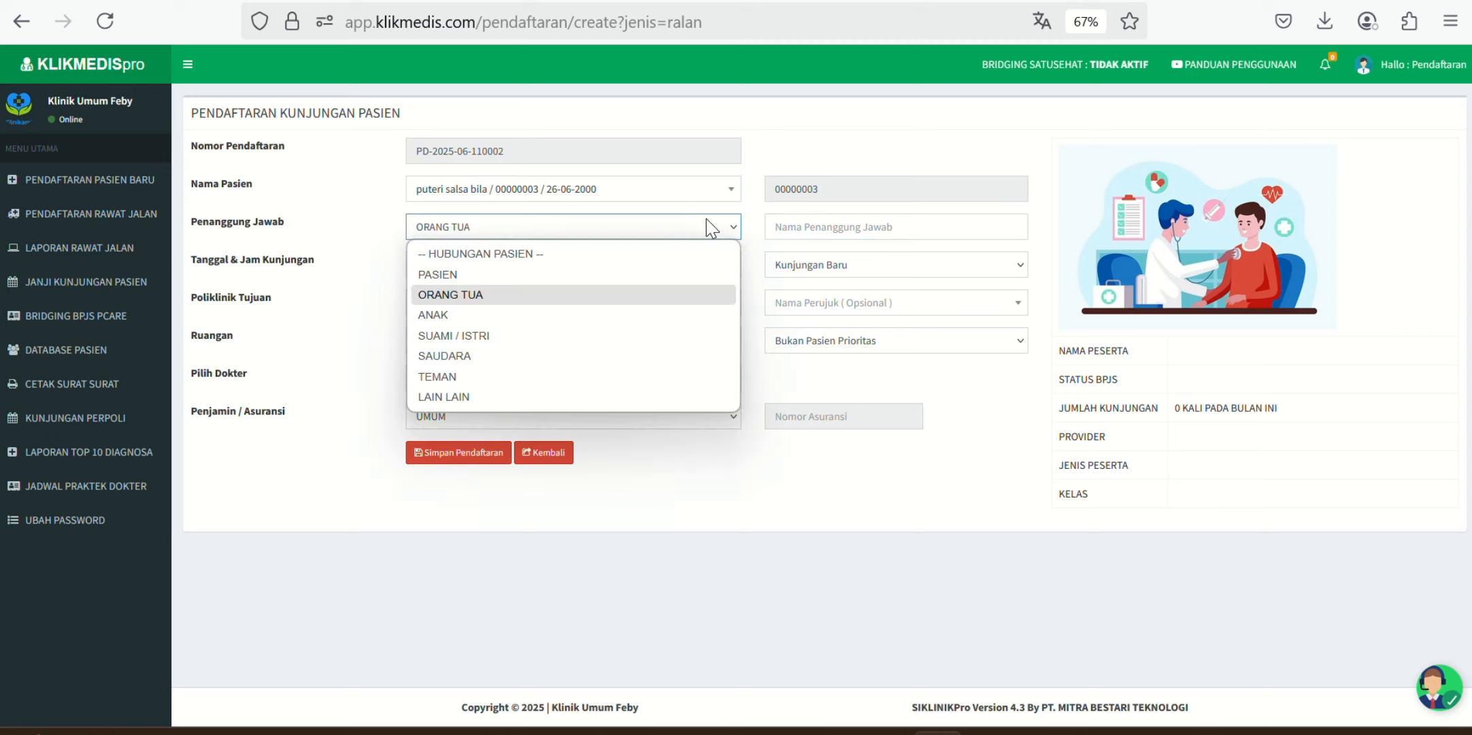
left_click(494, 276)
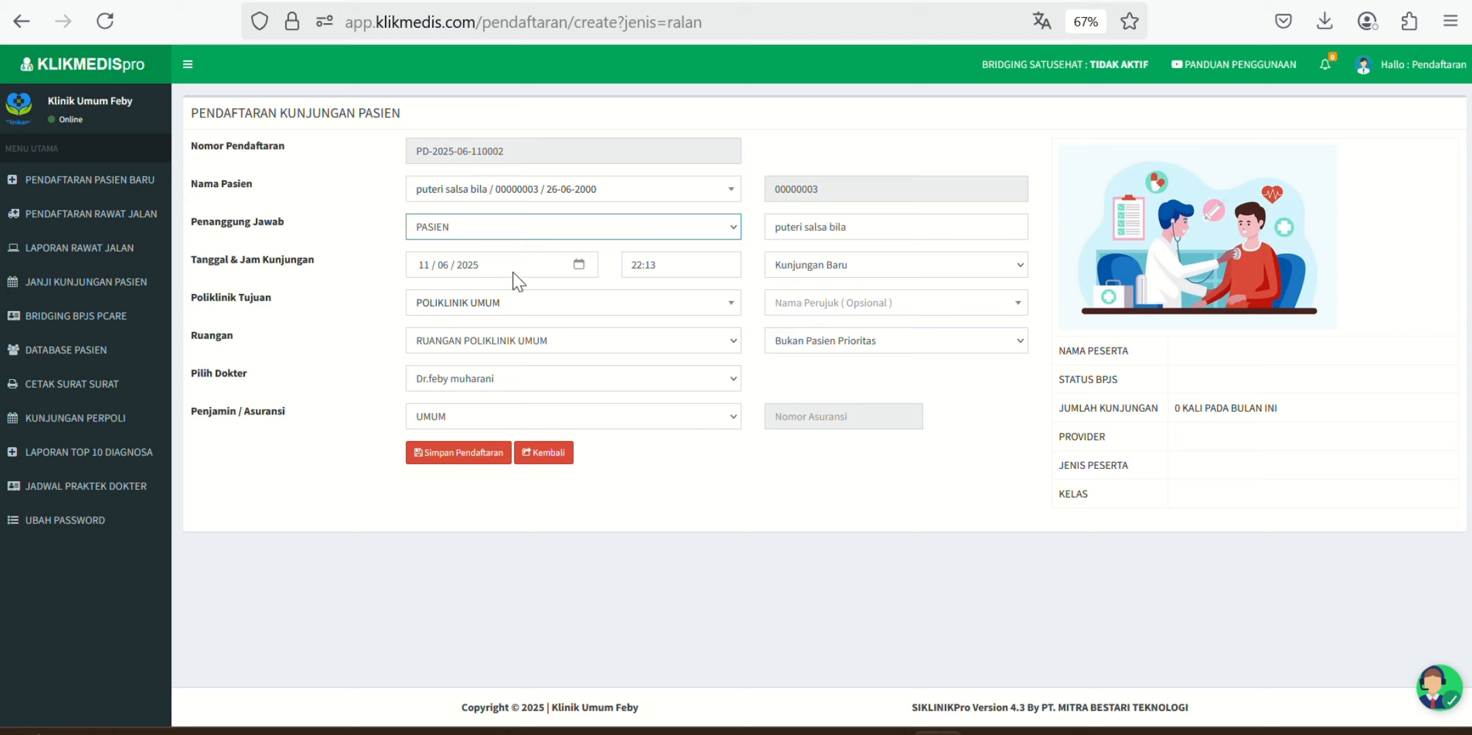
left_click(576, 267)
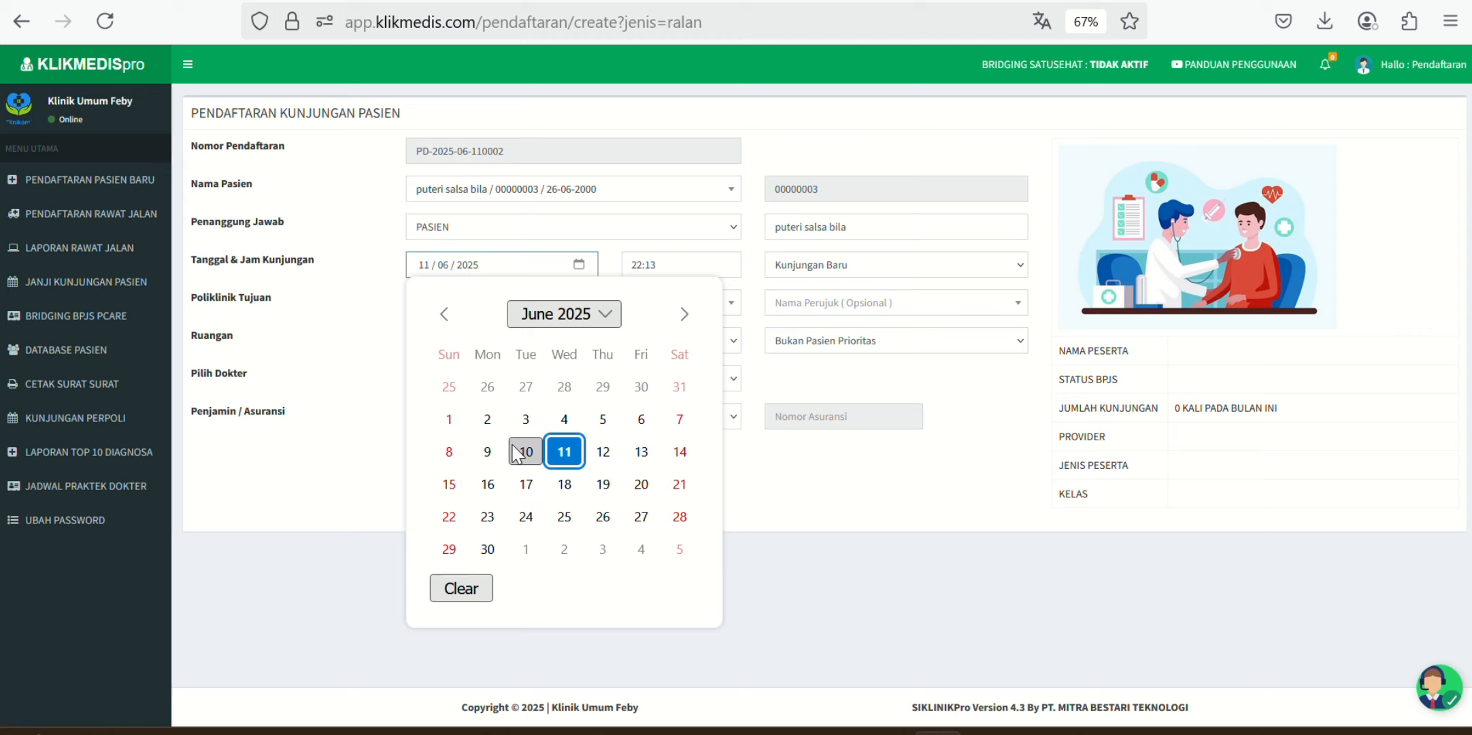
left_click(524, 452)
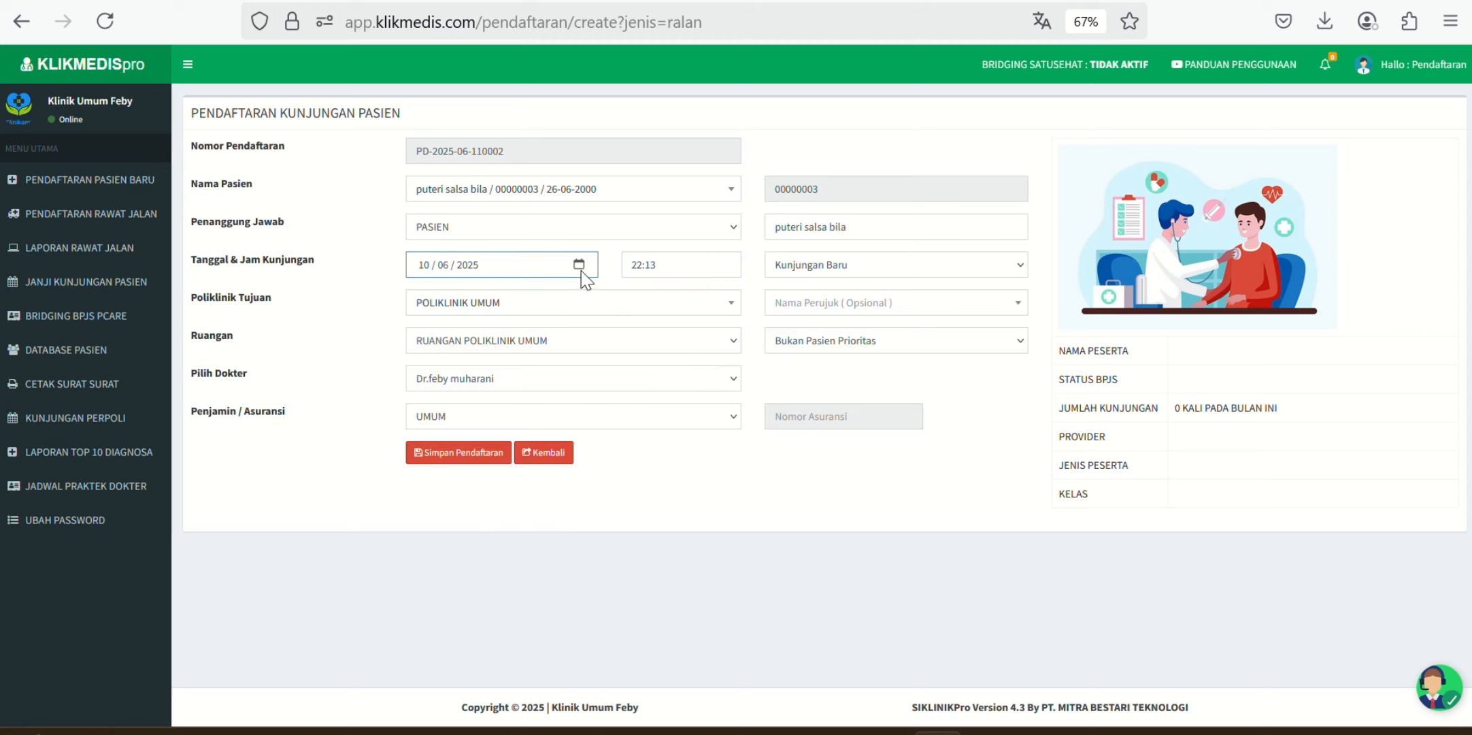
left_click(582, 272)
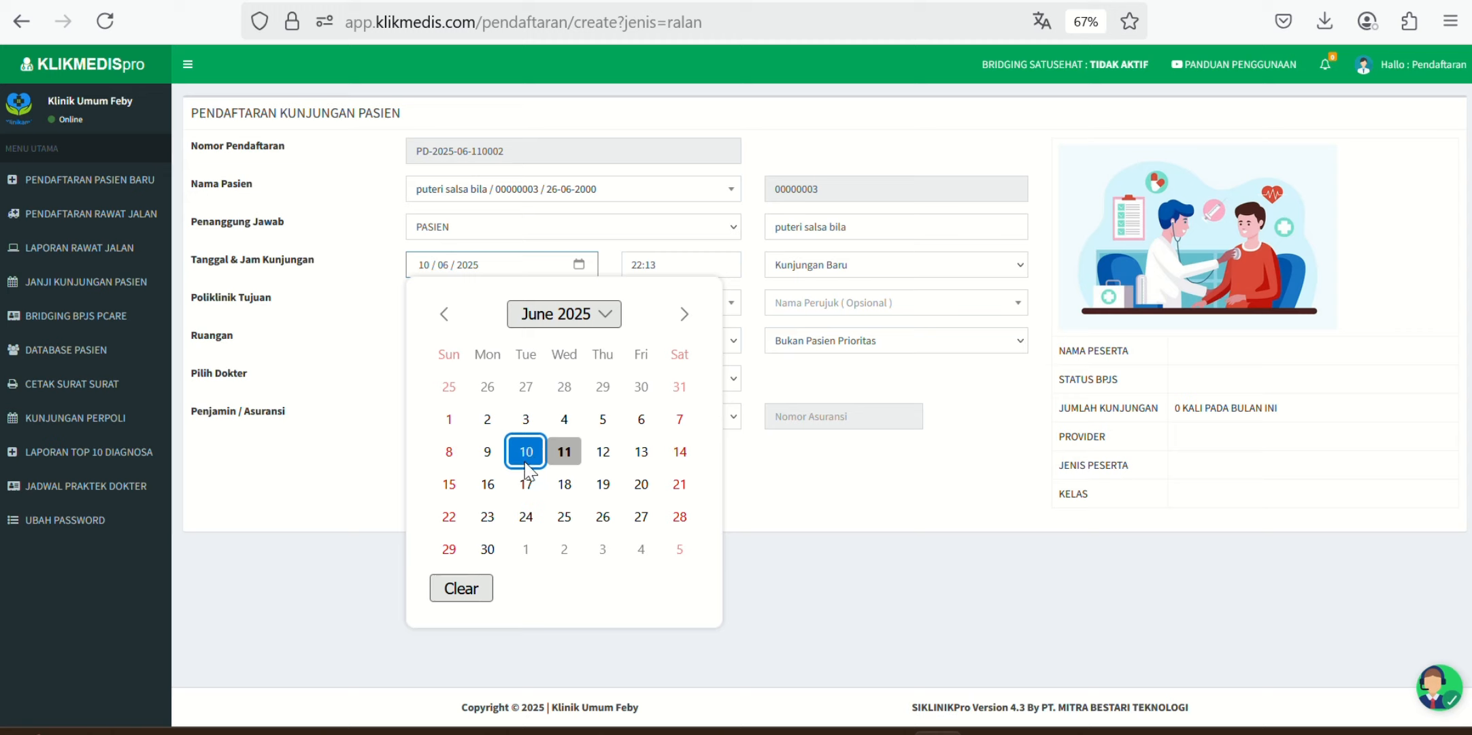
left_click(565, 452)
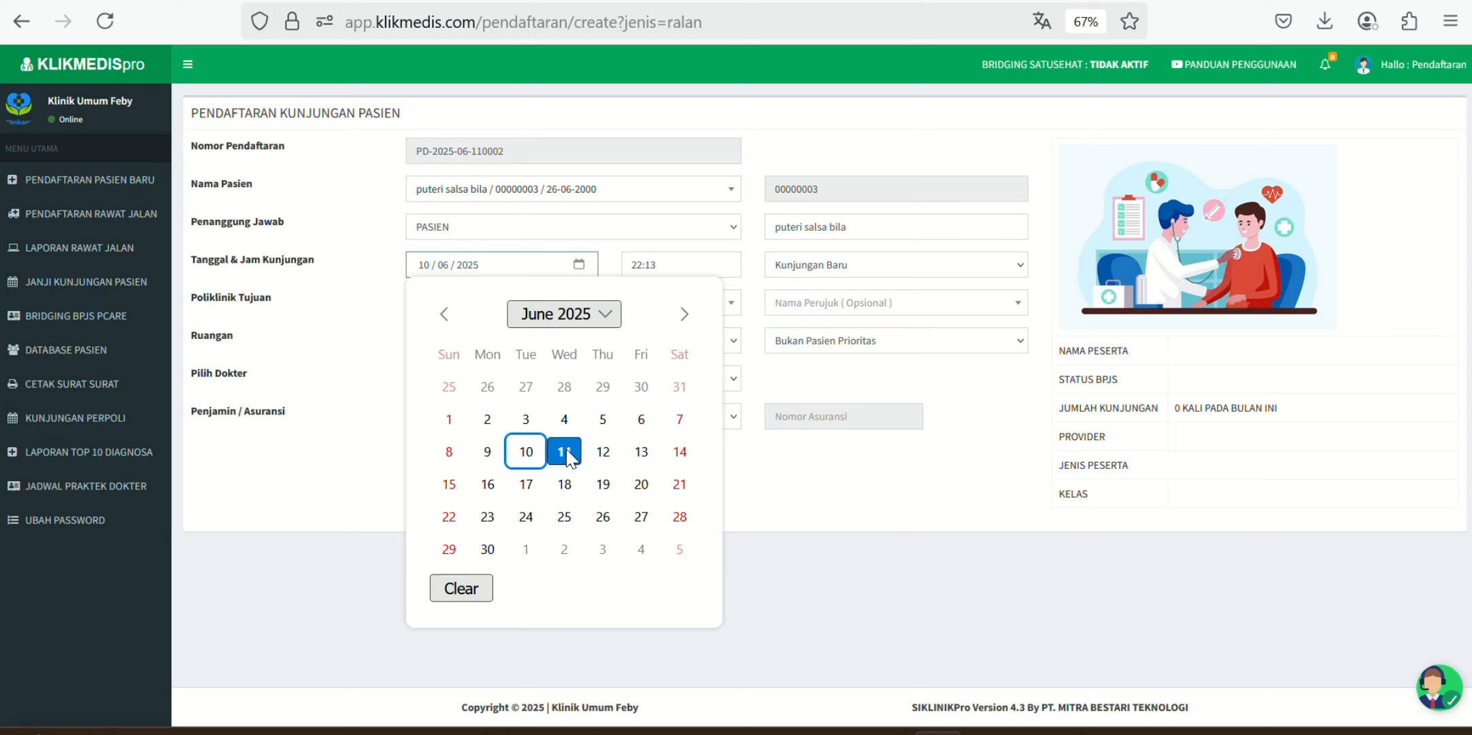
left_click(690, 272)
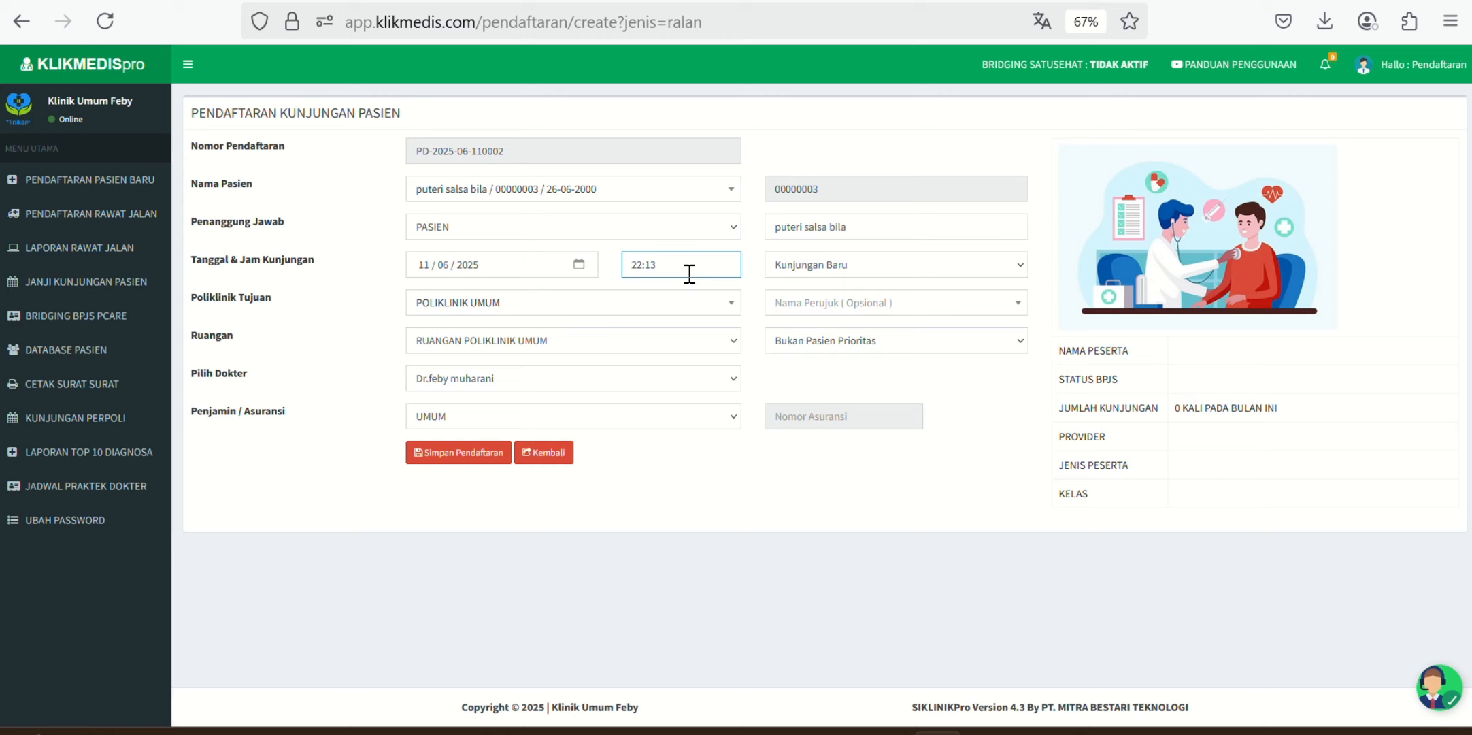
left_click(380, 328)
Step: Save the visit registration and open today's Laporan Rawat Jalan report
left_click(461, 457)
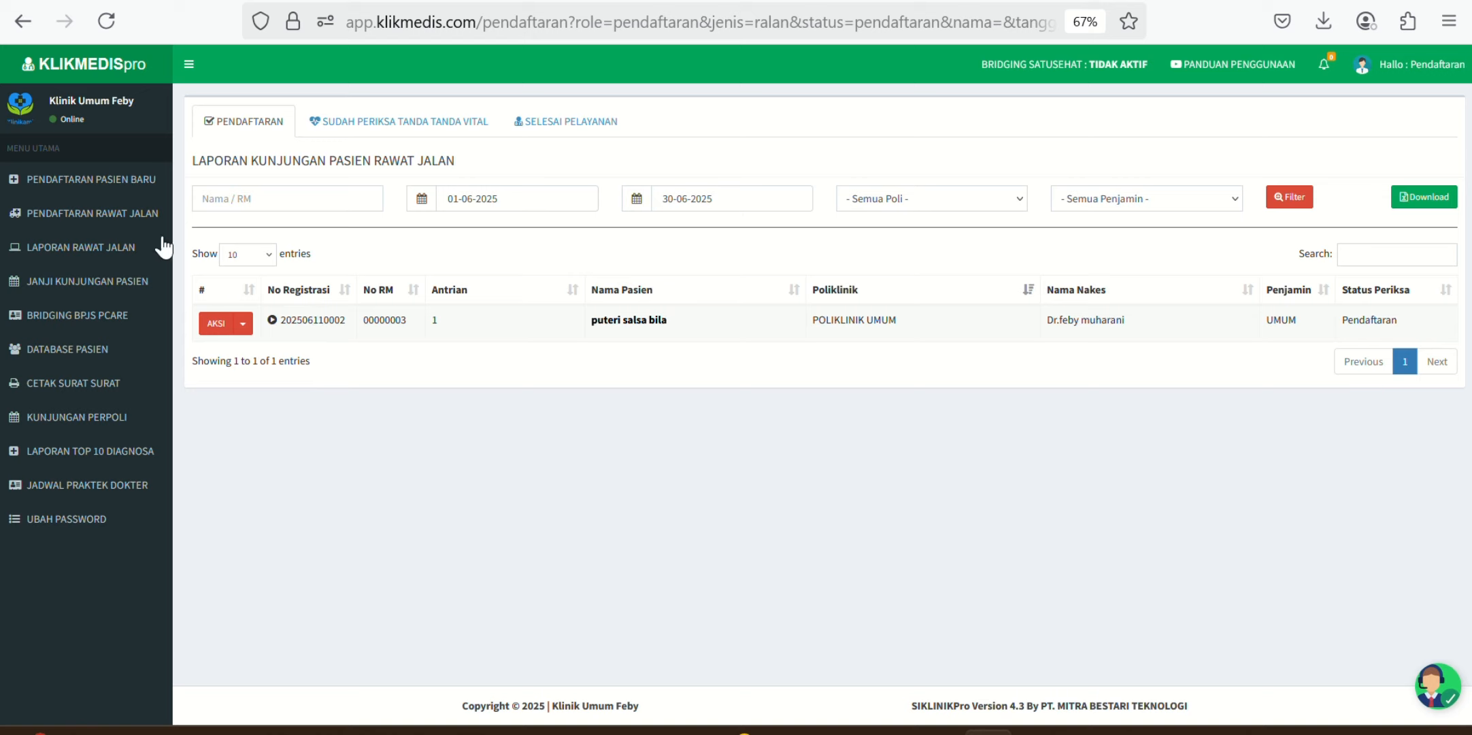
left_click(117, 255)
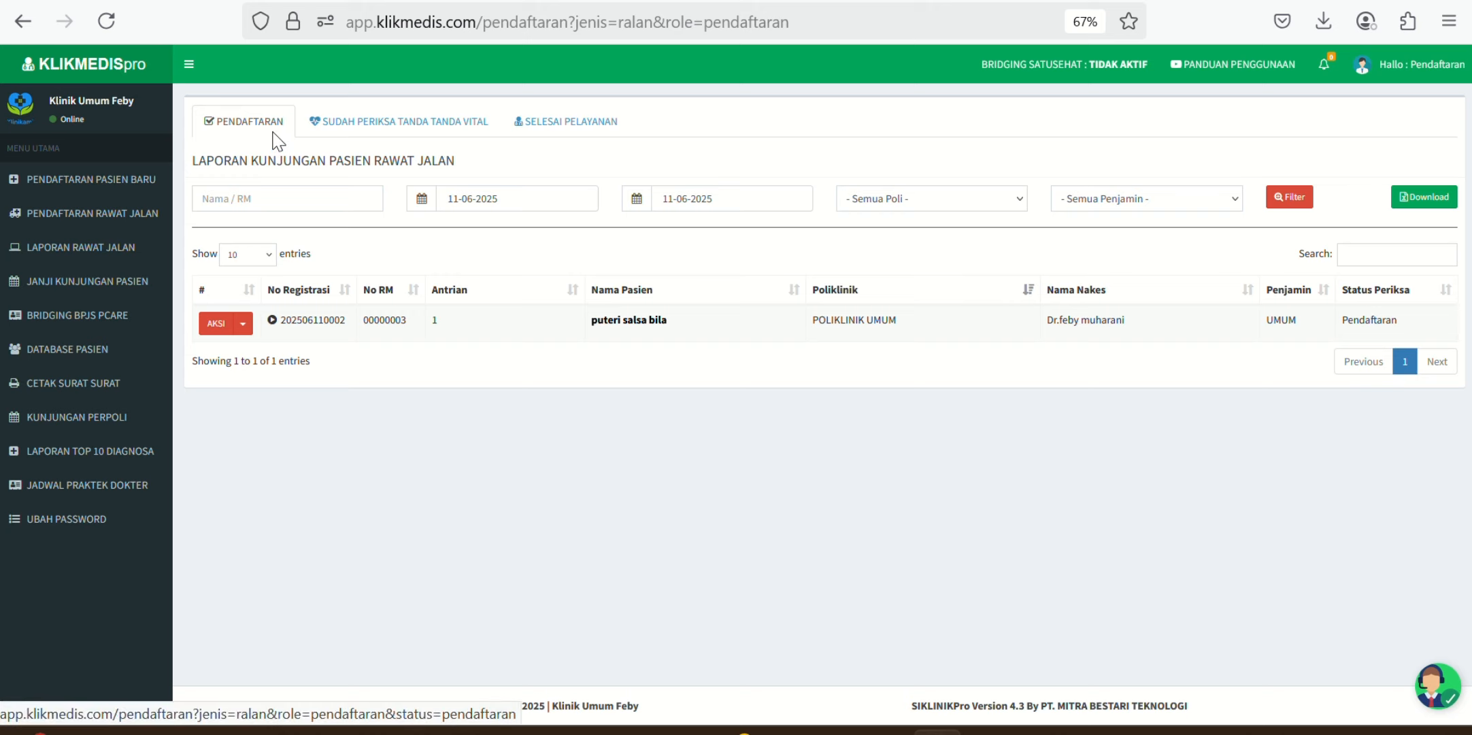
Step: Cycle through the report's status tabs and open, then close, the new visit's AKSI menu
left_click(378, 131)
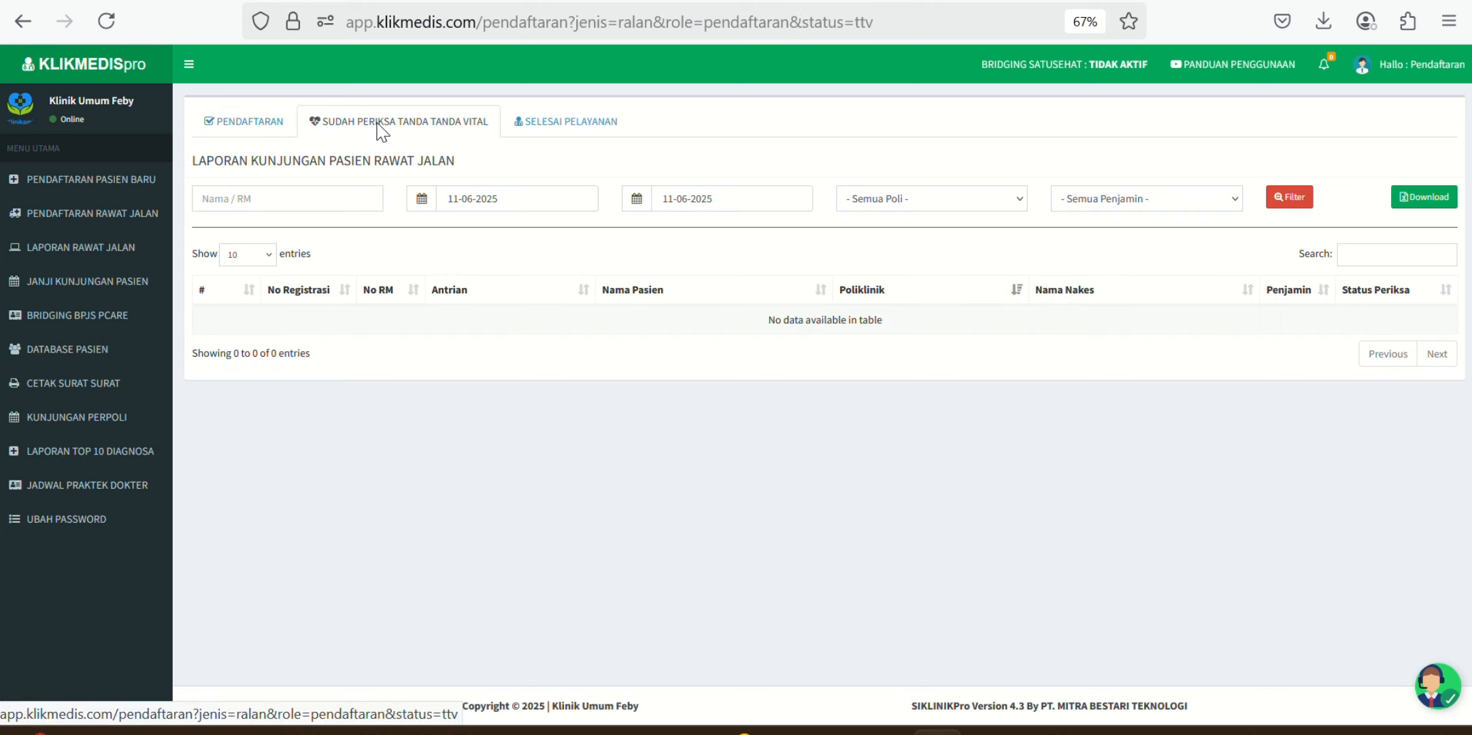
left_click(571, 134)
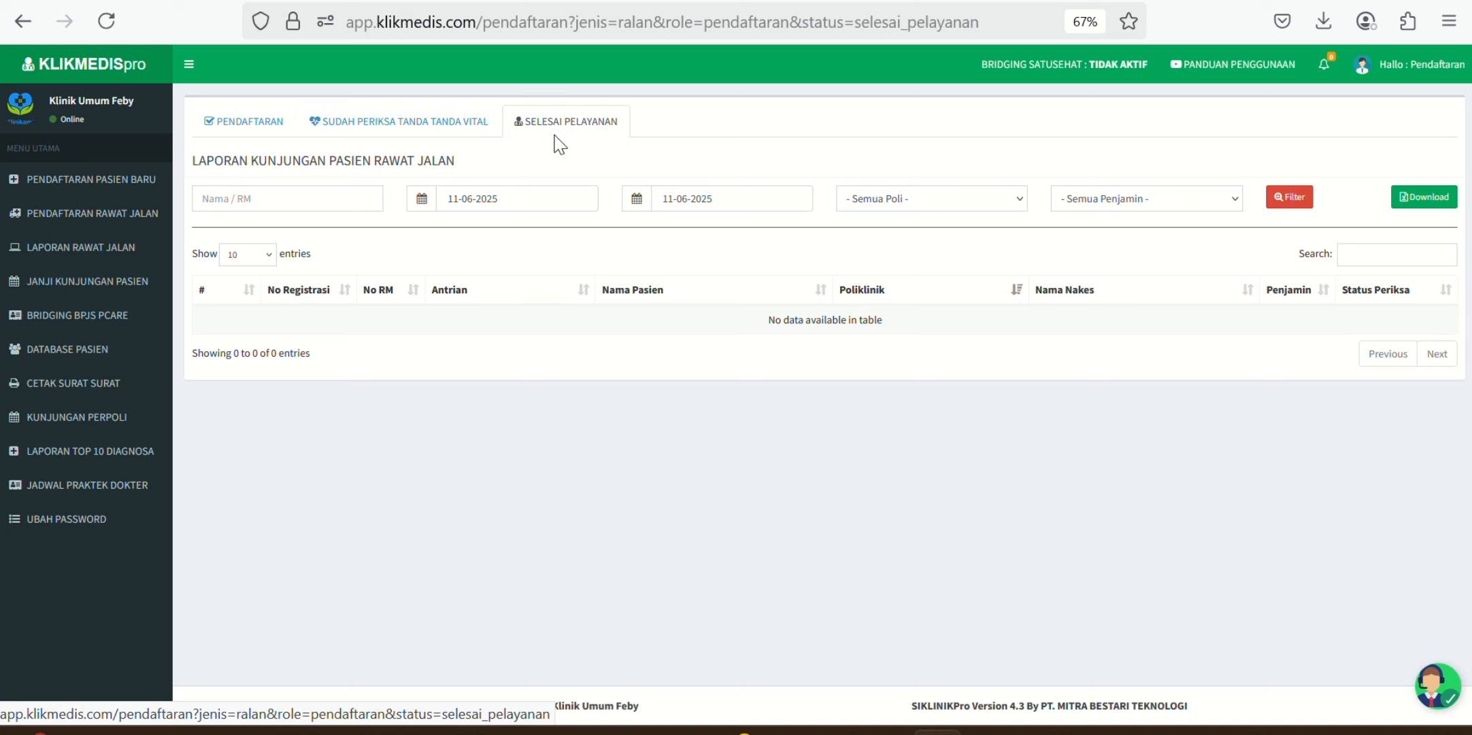
left_click(253, 128)
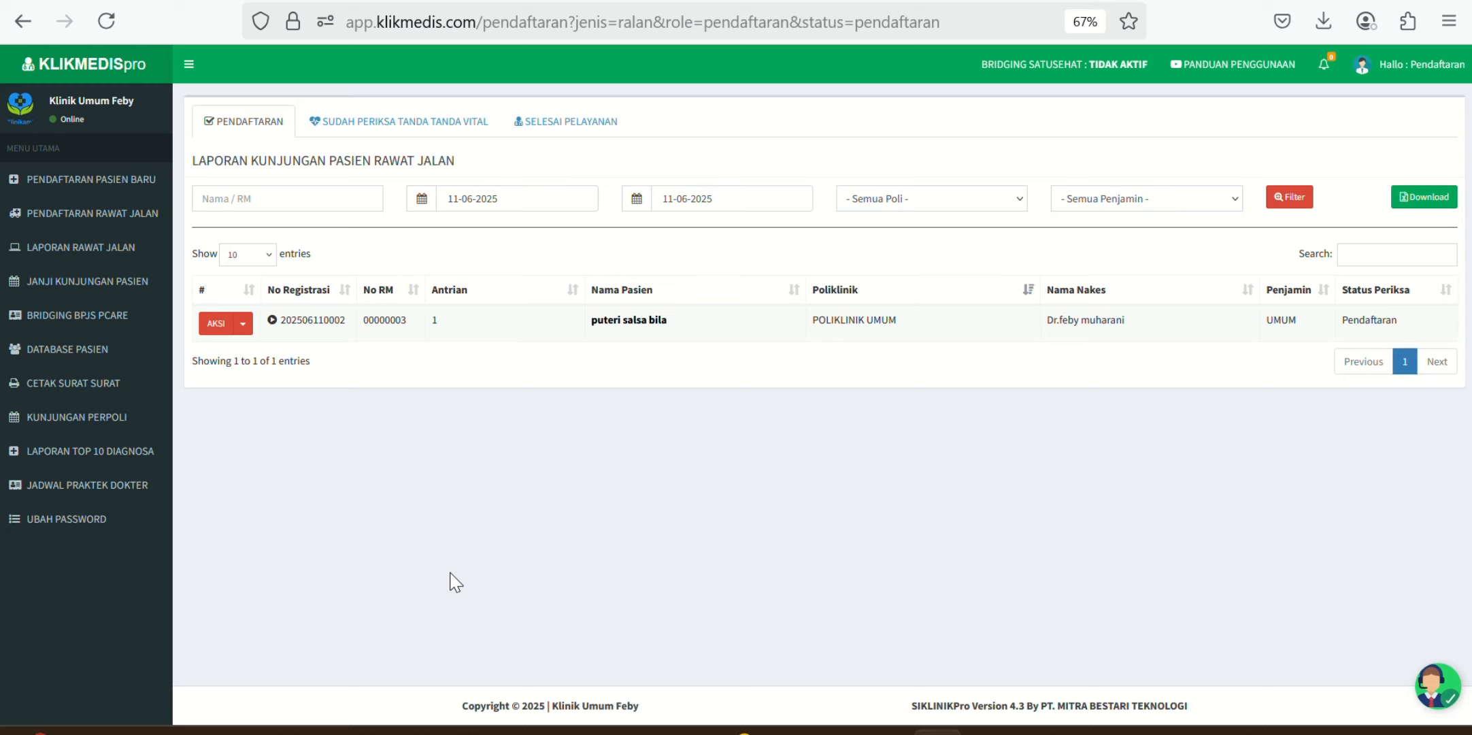
left_click(243, 324)
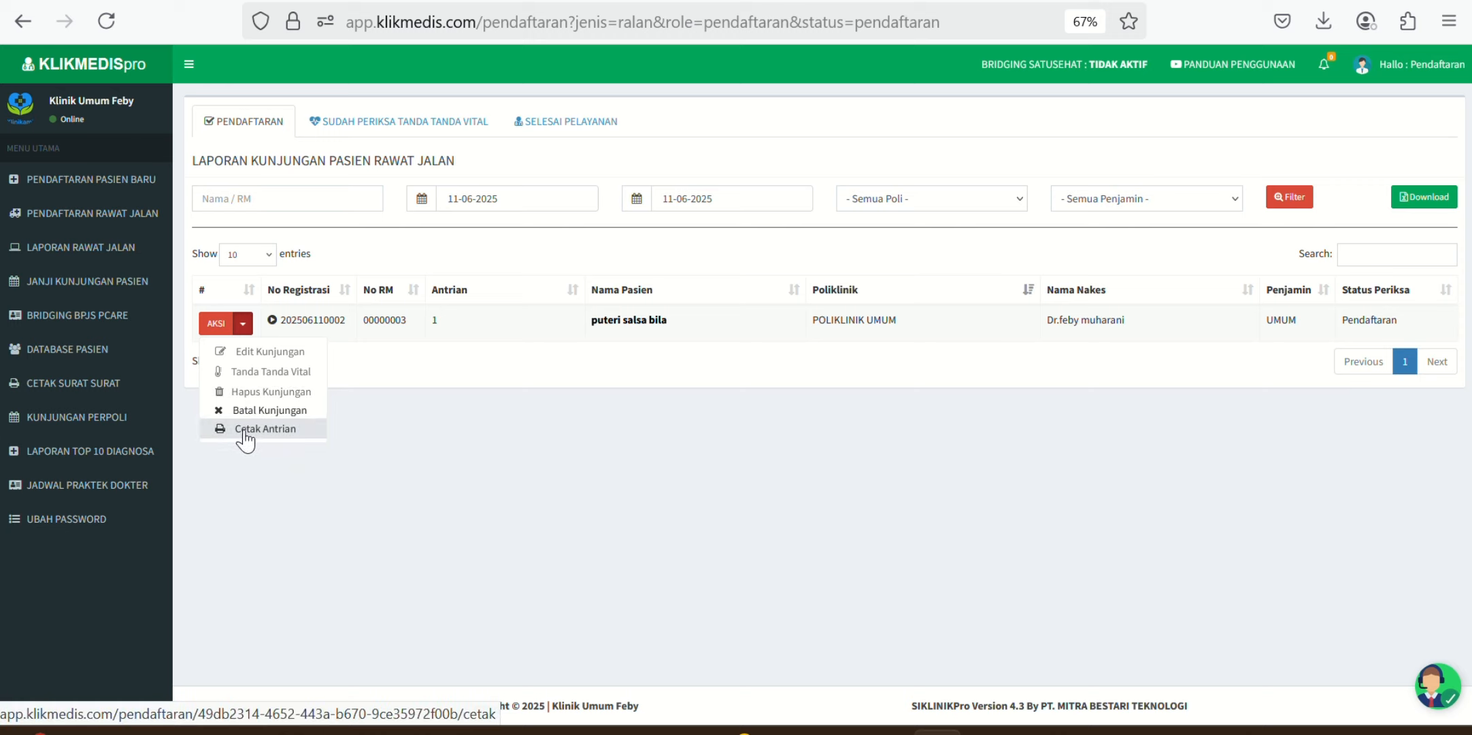
left_click(246, 325)
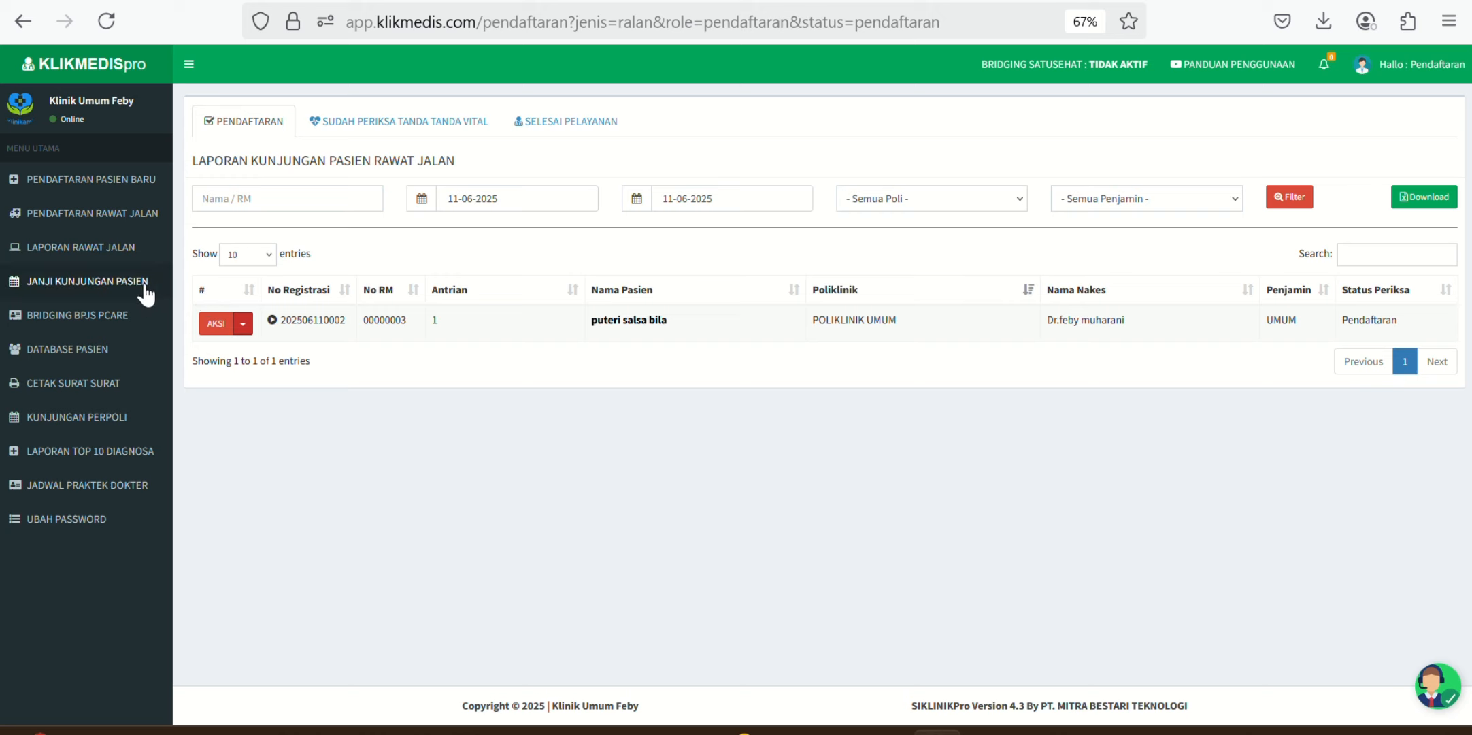
Step: Open the Janji Kunjungan Pasien calendar showing June 2025
left_click(70, 295)
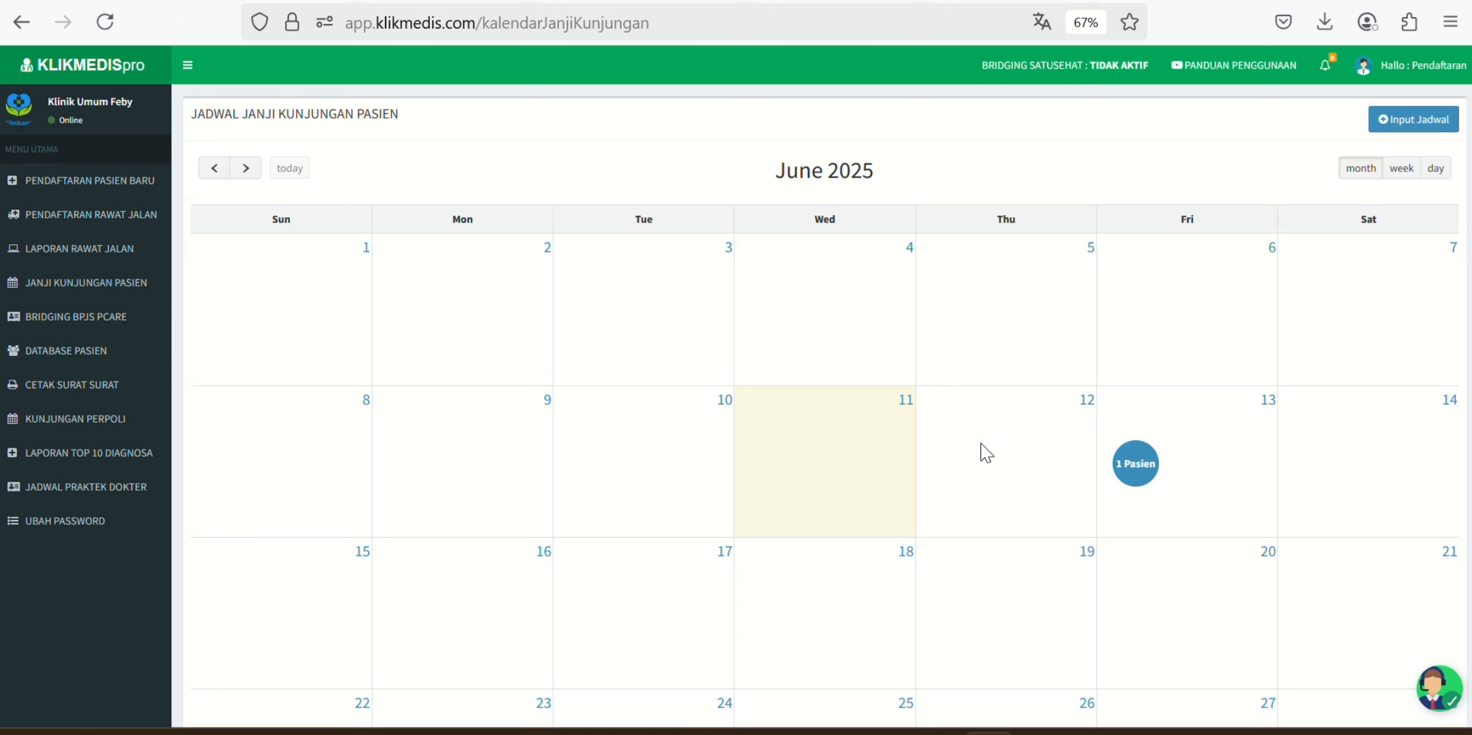
Step: Start a new appointment, select the registered patient, and assign the clinic's doctor
left_click(1440, 130)
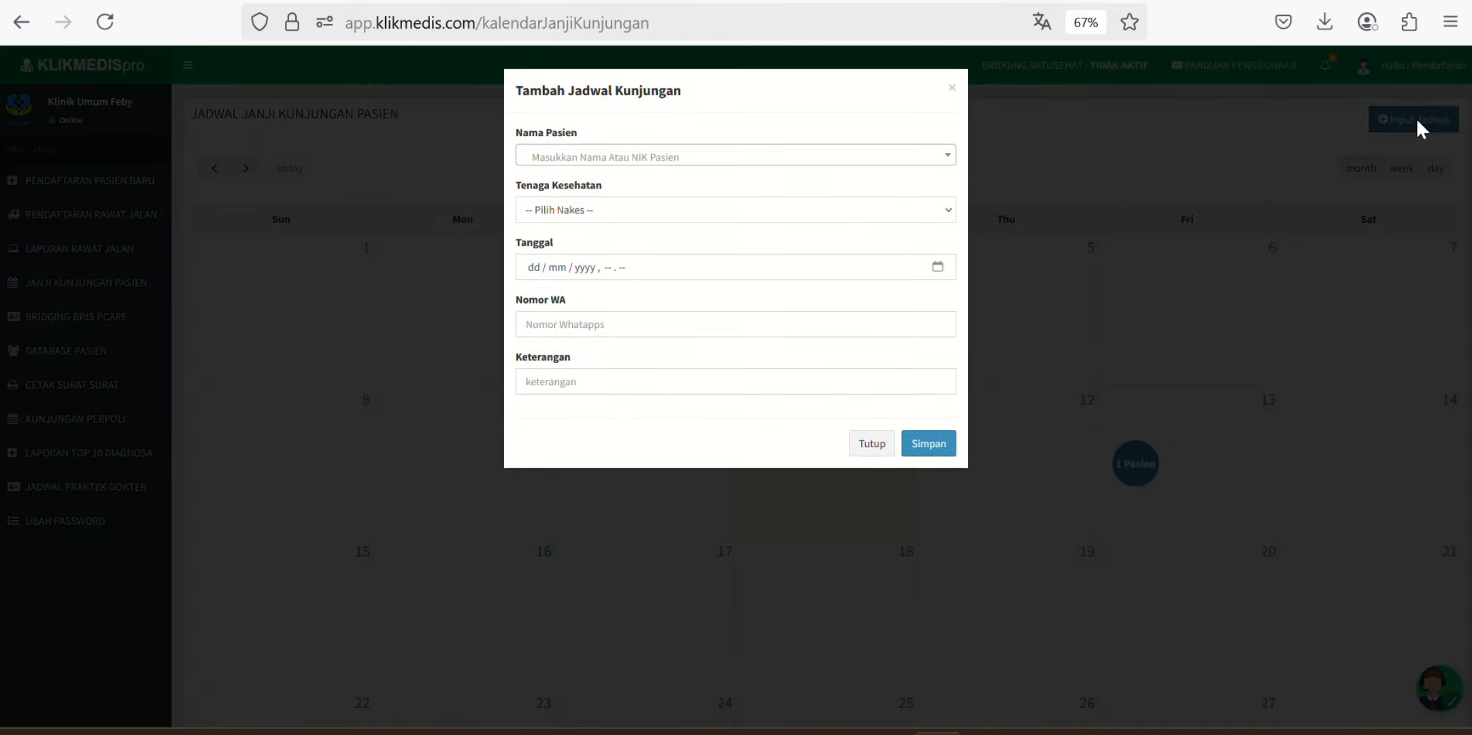
left_click(894, 160)
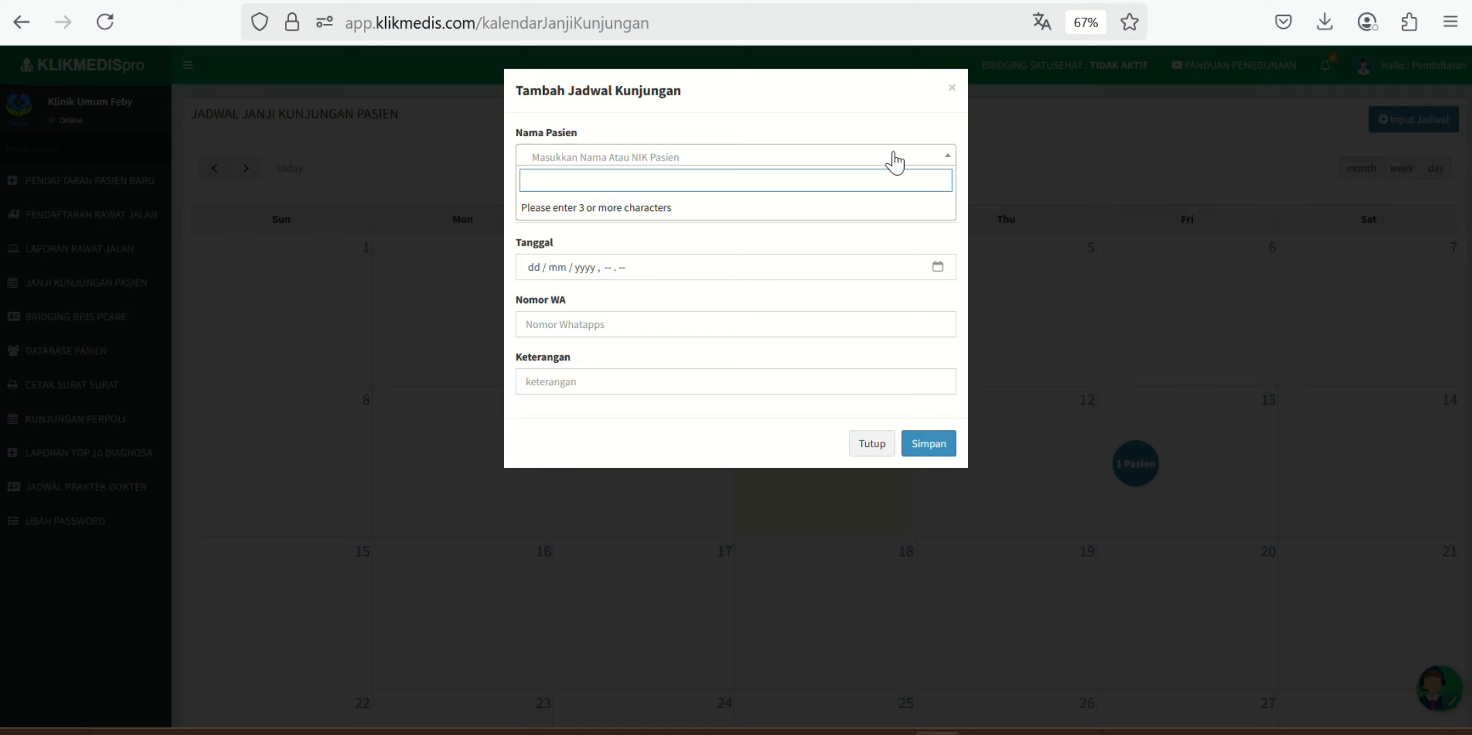
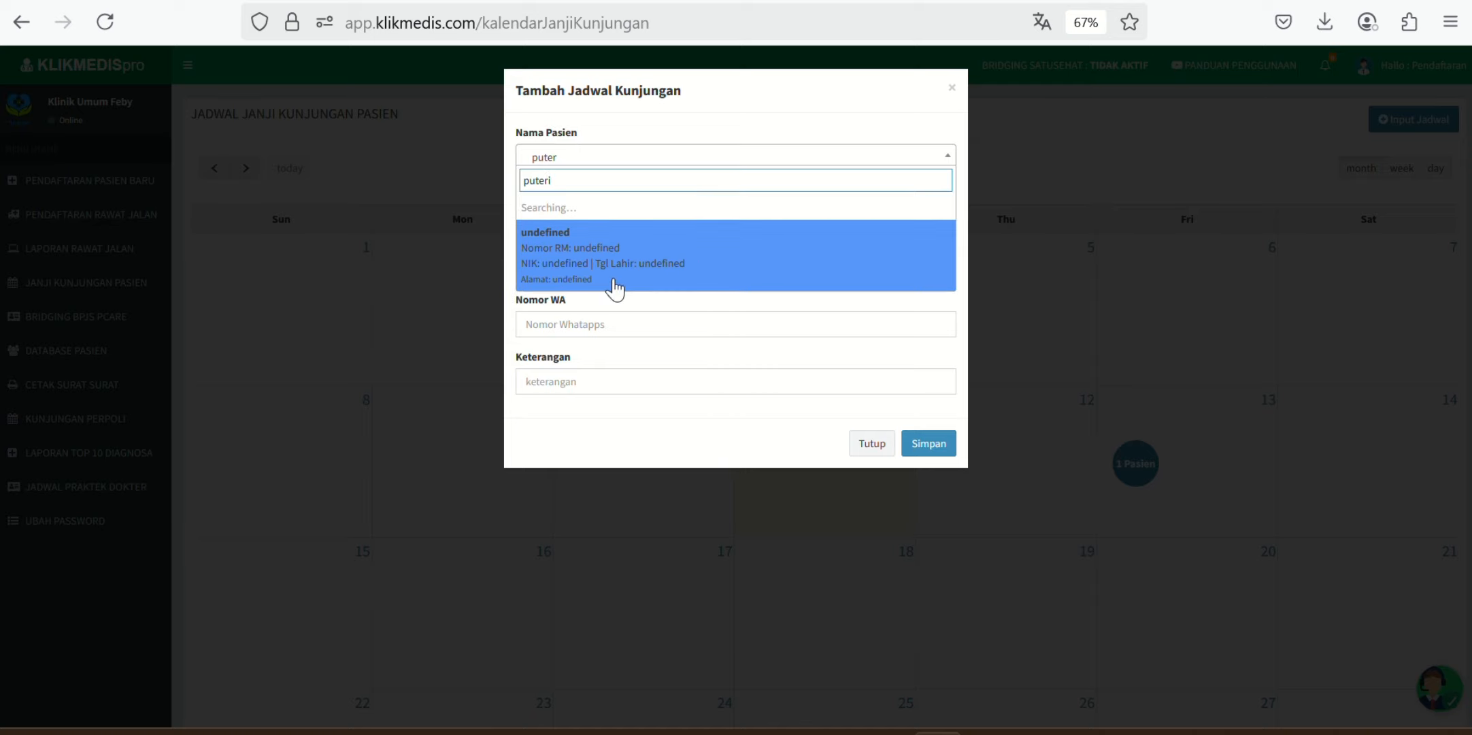
key("BackSpace")
key("BackSpace")
key("BackSpace")
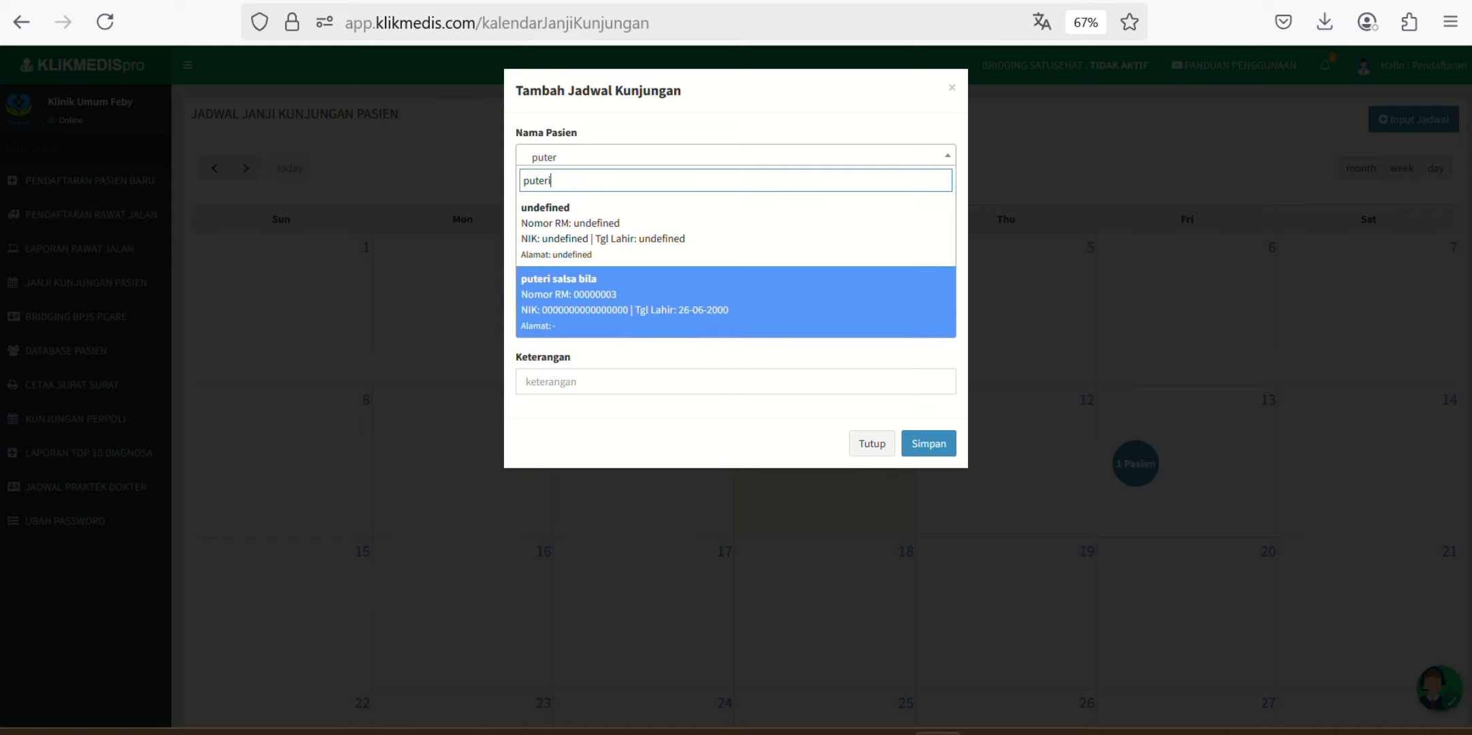
left_click(589, 325)
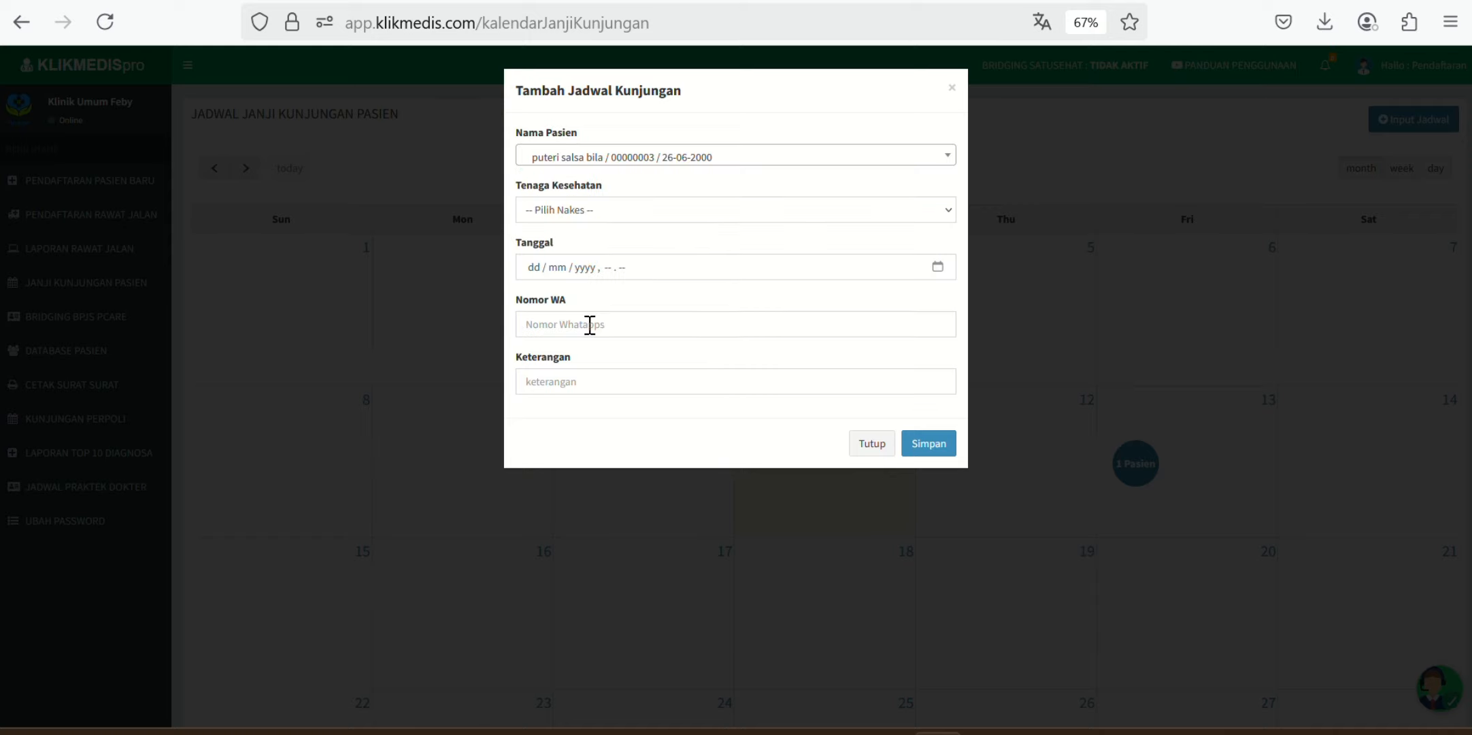
left_click(655, 208)
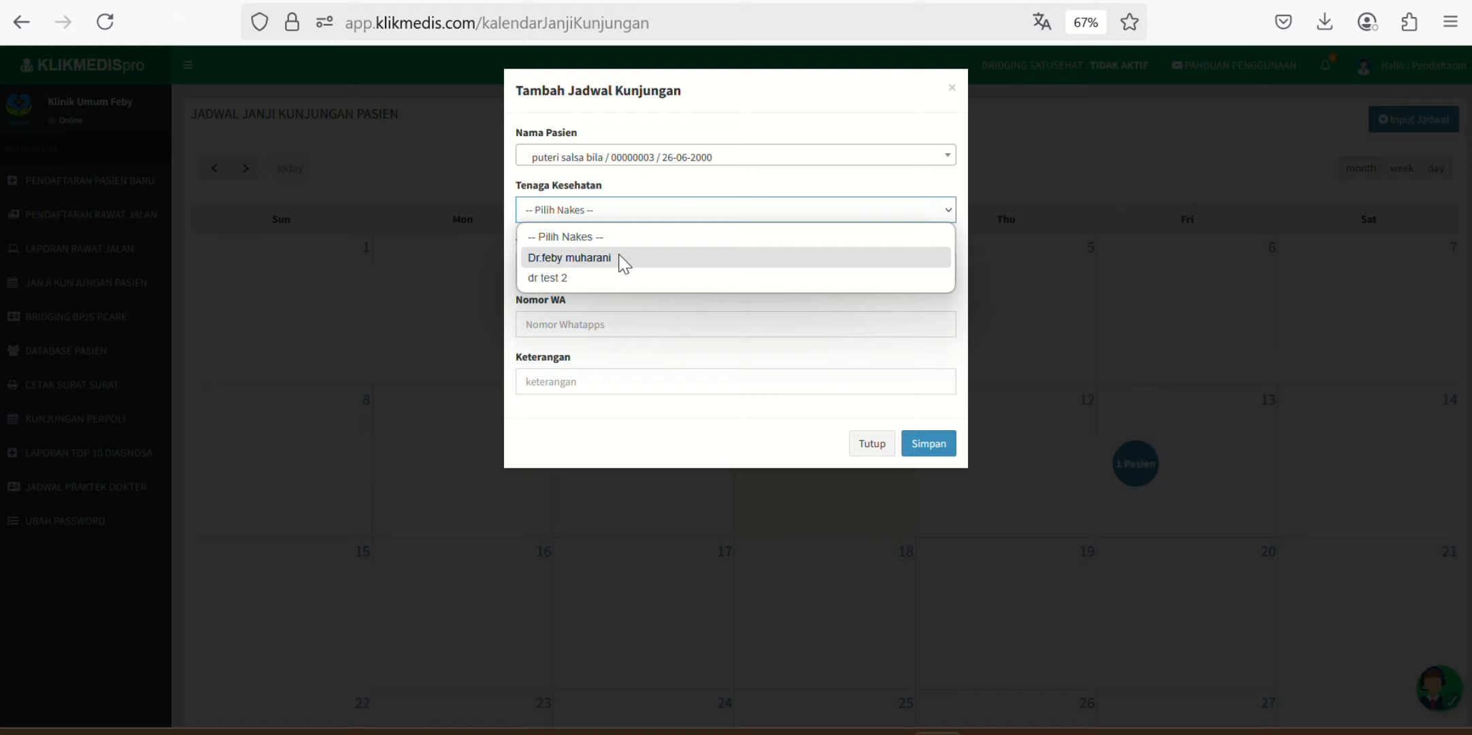
left_click(624, 259)
Step: Set 12/06/2025 at 08:00, note 'kontrol ulang', enter the WhatsApp number, and save
left_click(940, 270)
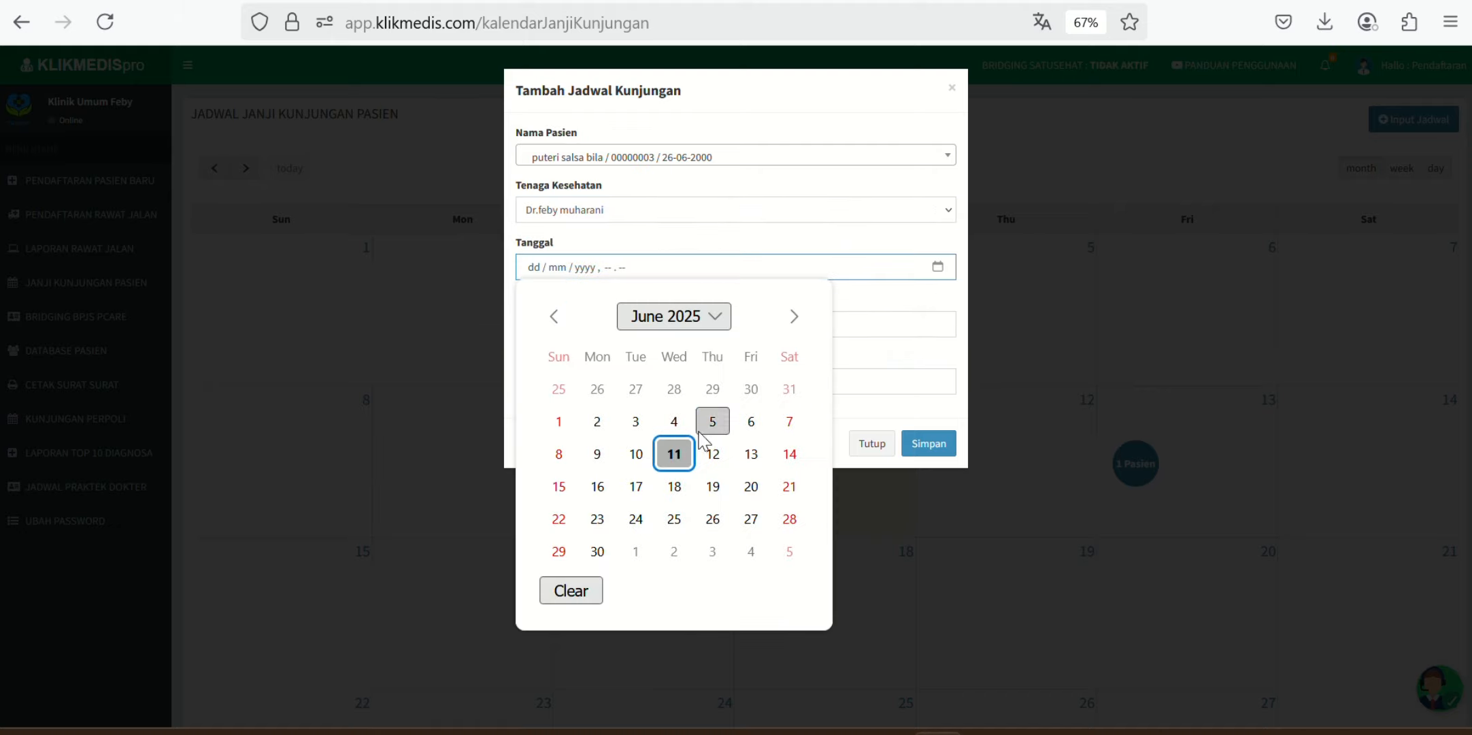
left_click(711, 452)
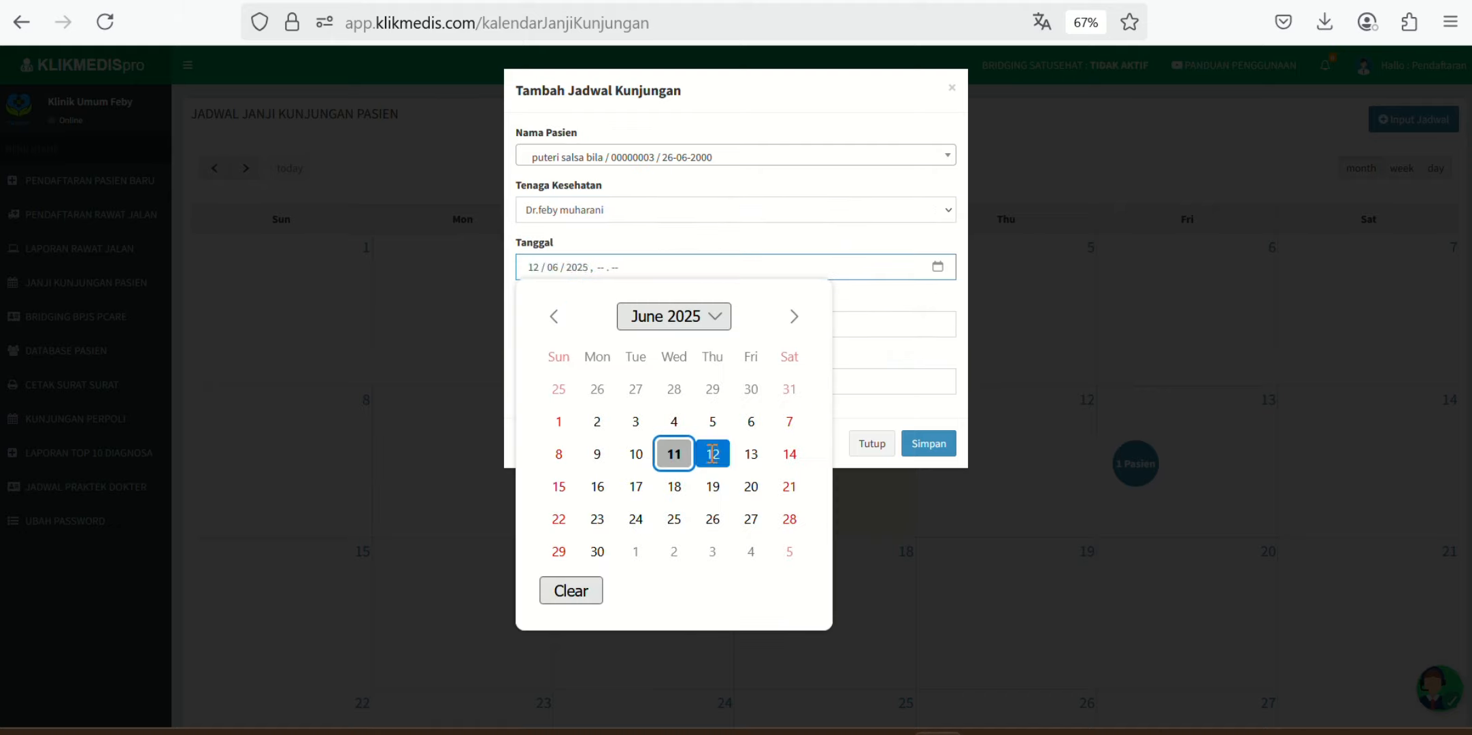
left_click(602, 268)
type("08")
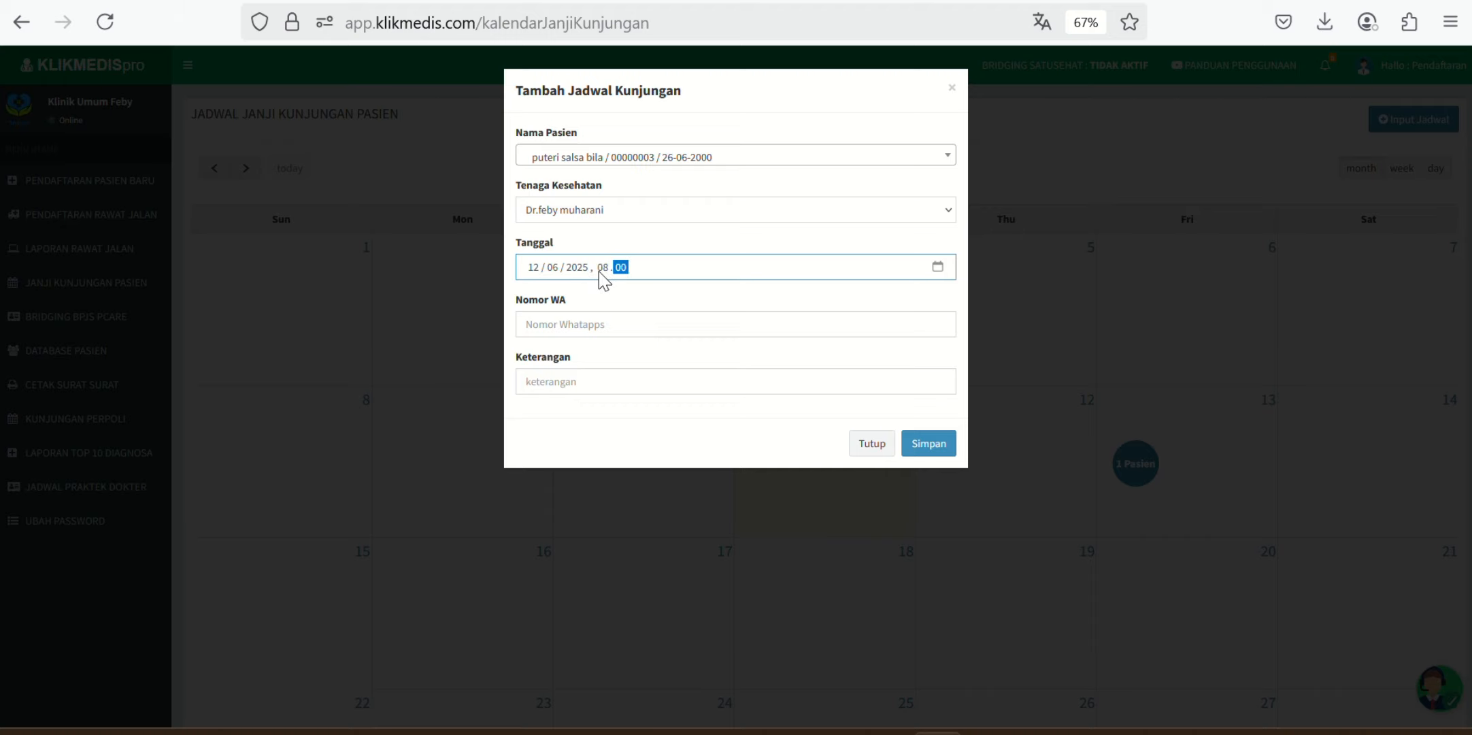
left_click(597, 323)
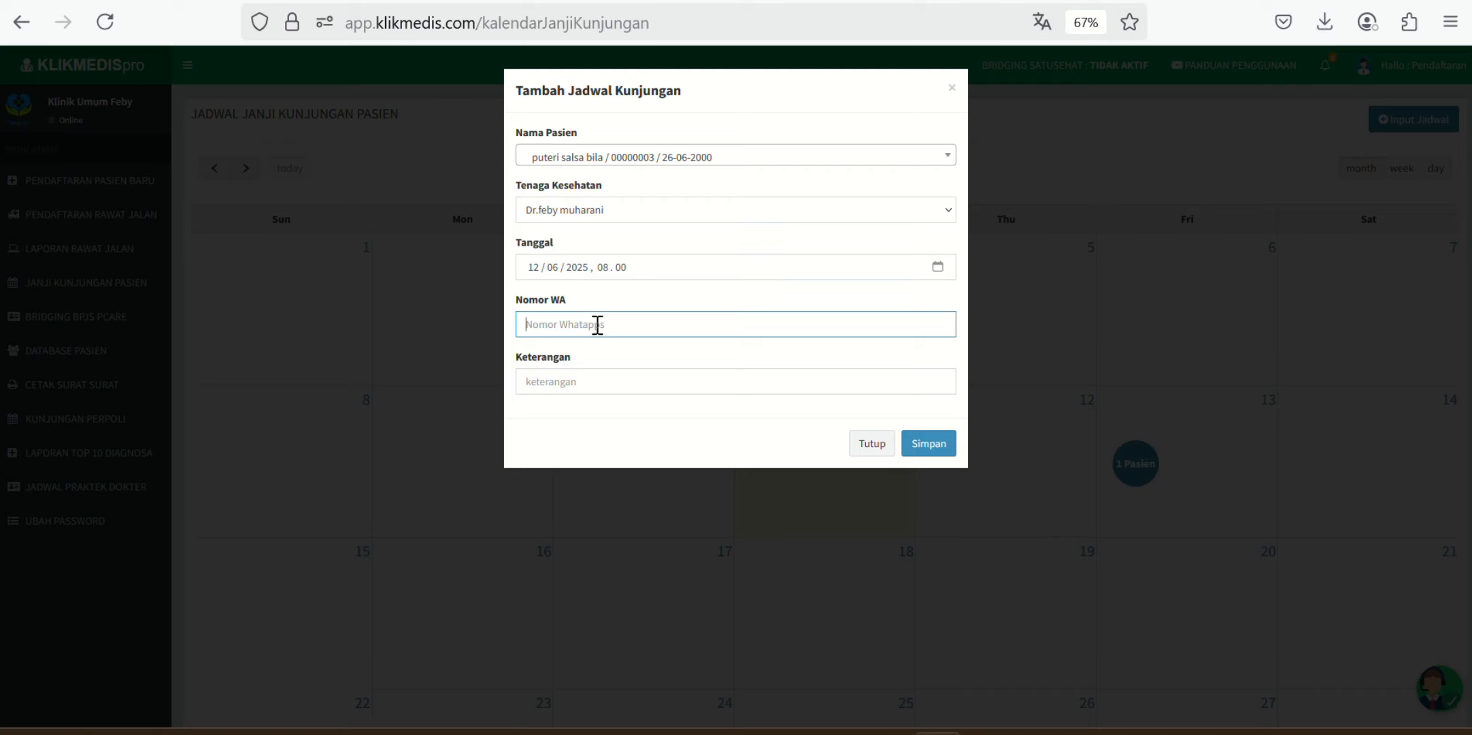
left_click(582, 379)
type("kontro")
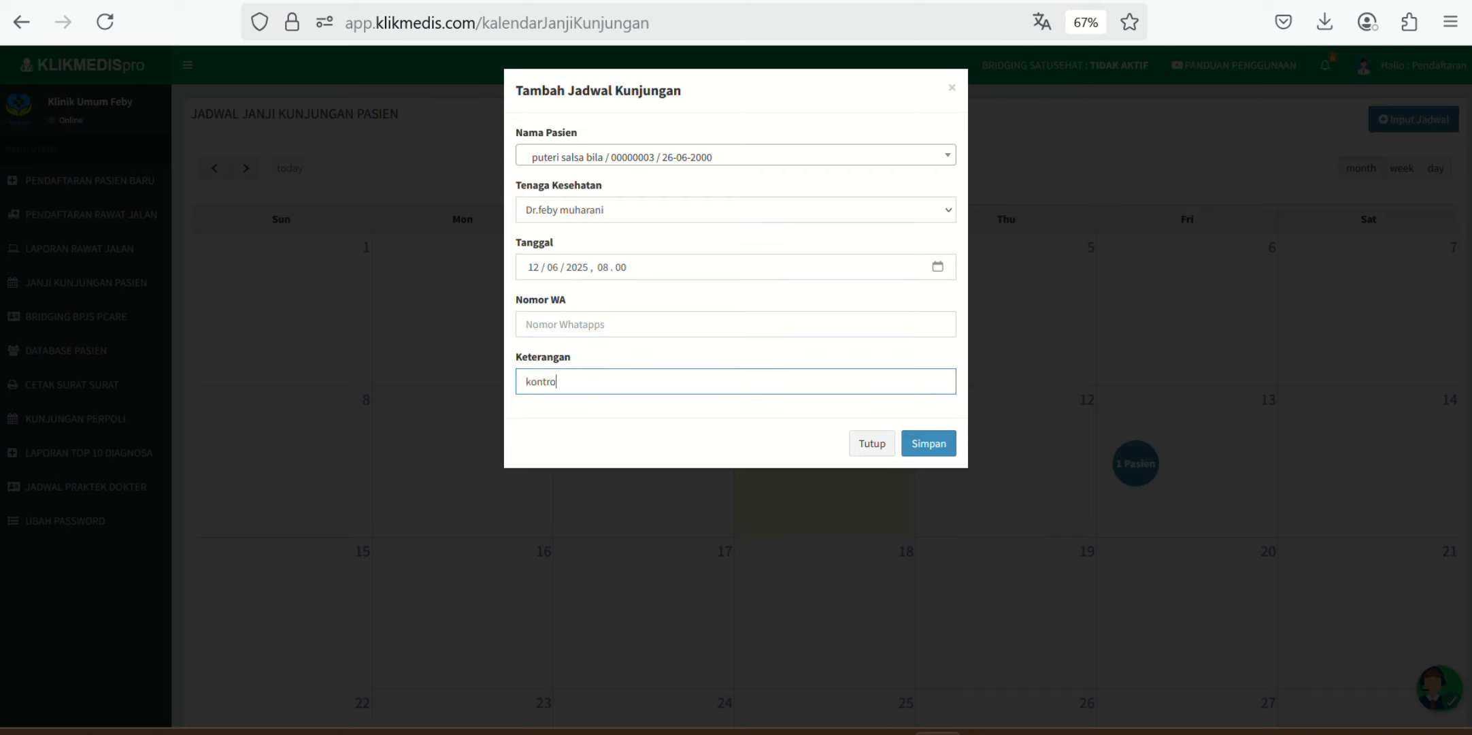
type("l ulang")
left_click(562, 324)
type("0000")
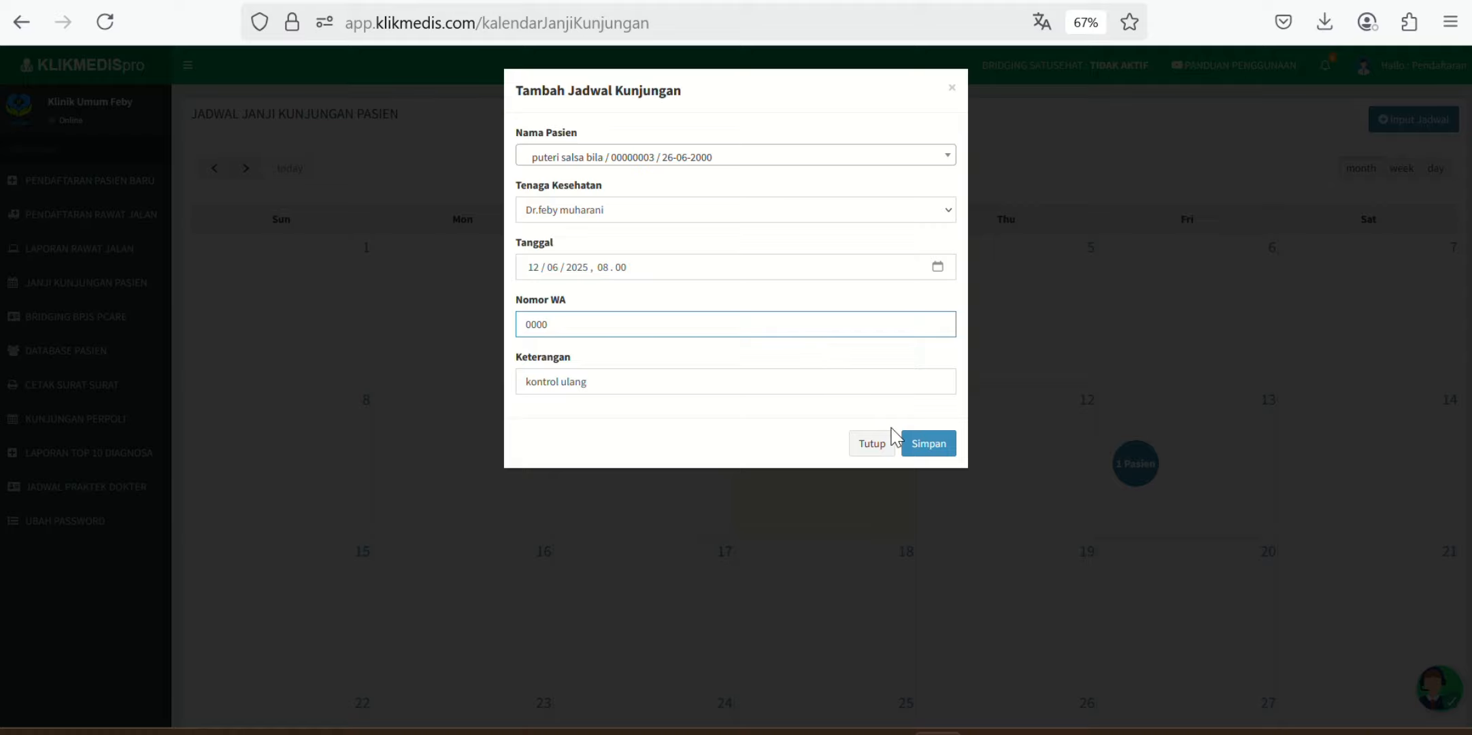
left_click(931, 447)
Step: Dismiss the success dialog, check the 12 June '1 Pasien' booking, then close it
left_click(883, 478)
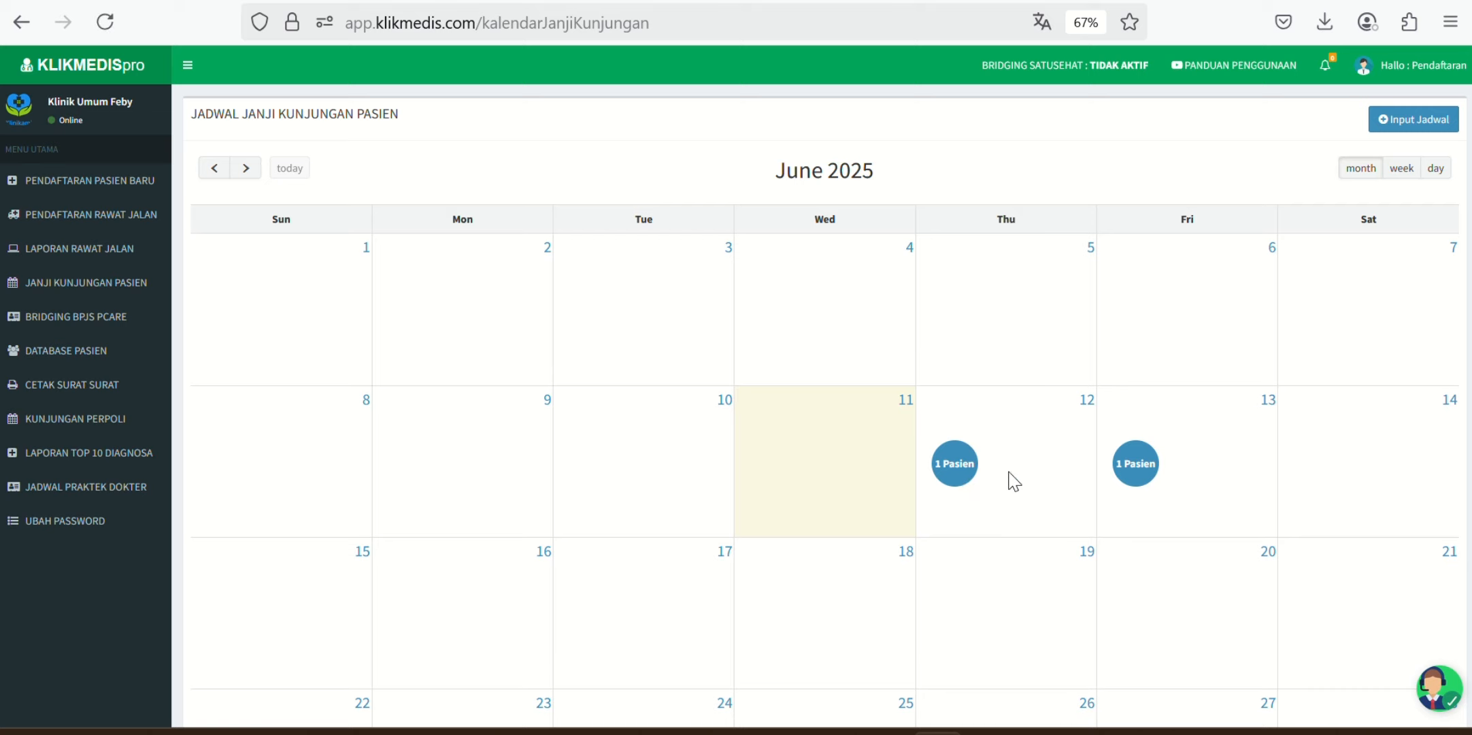
left_click(956, 460)
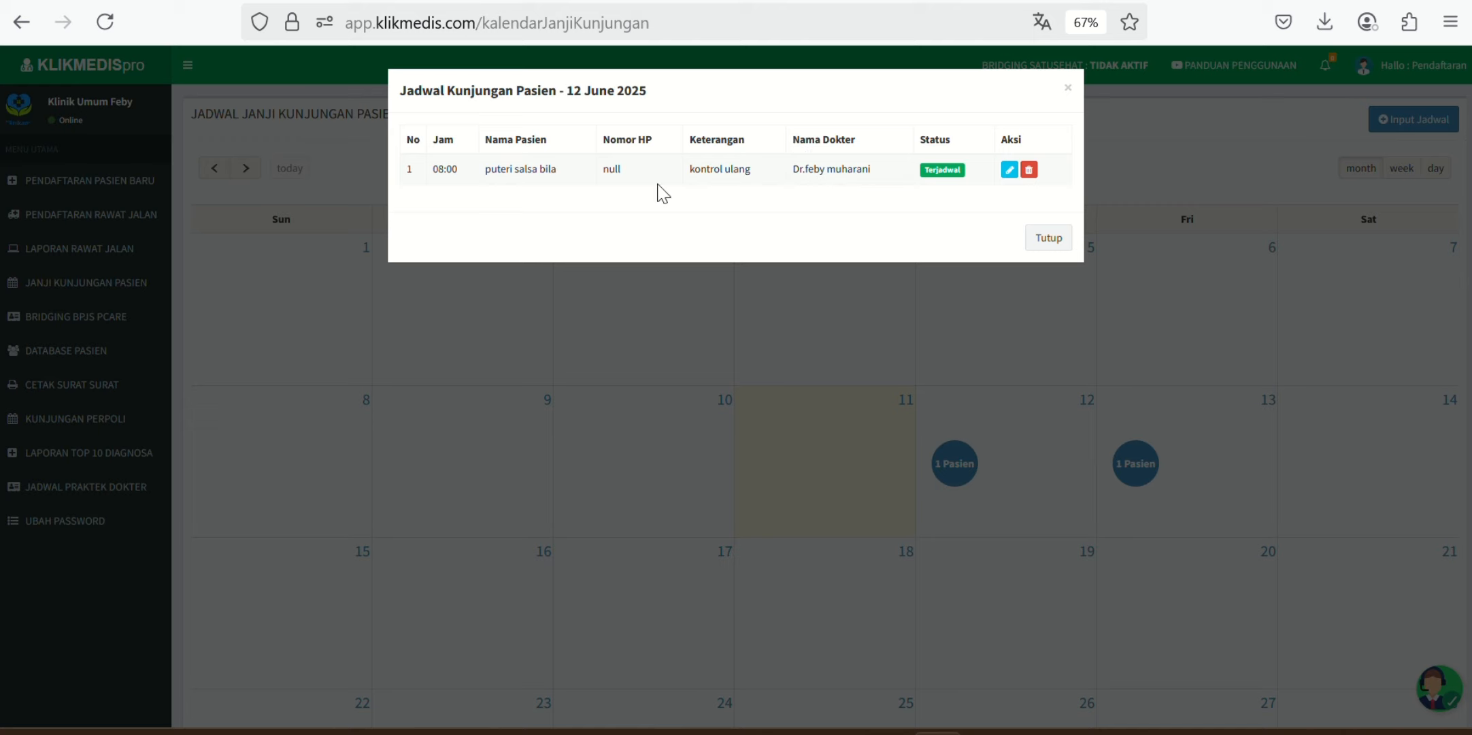
left_click(1066, 89)
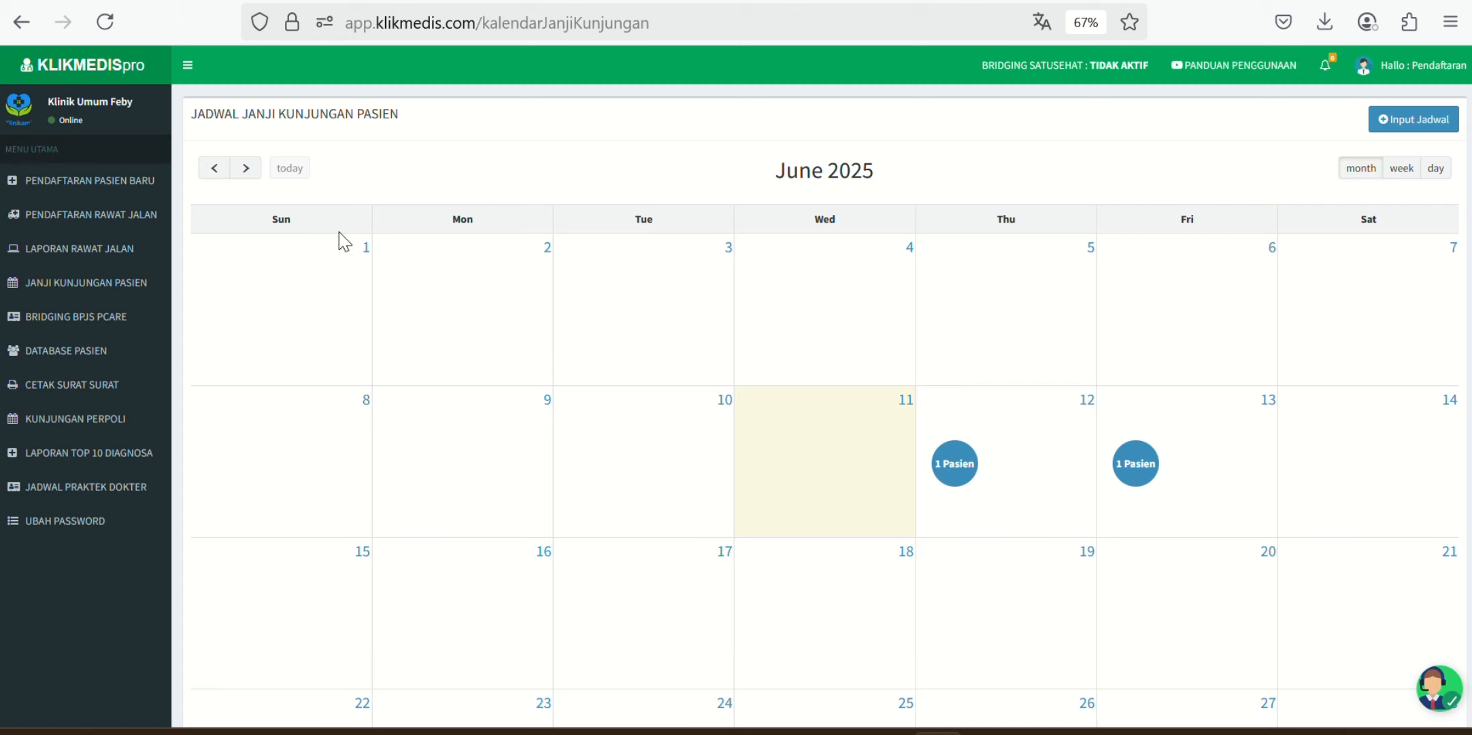
Step: View the third patient's full record in DATABASE PASIEN, then return to the list
left_click(108, 362)
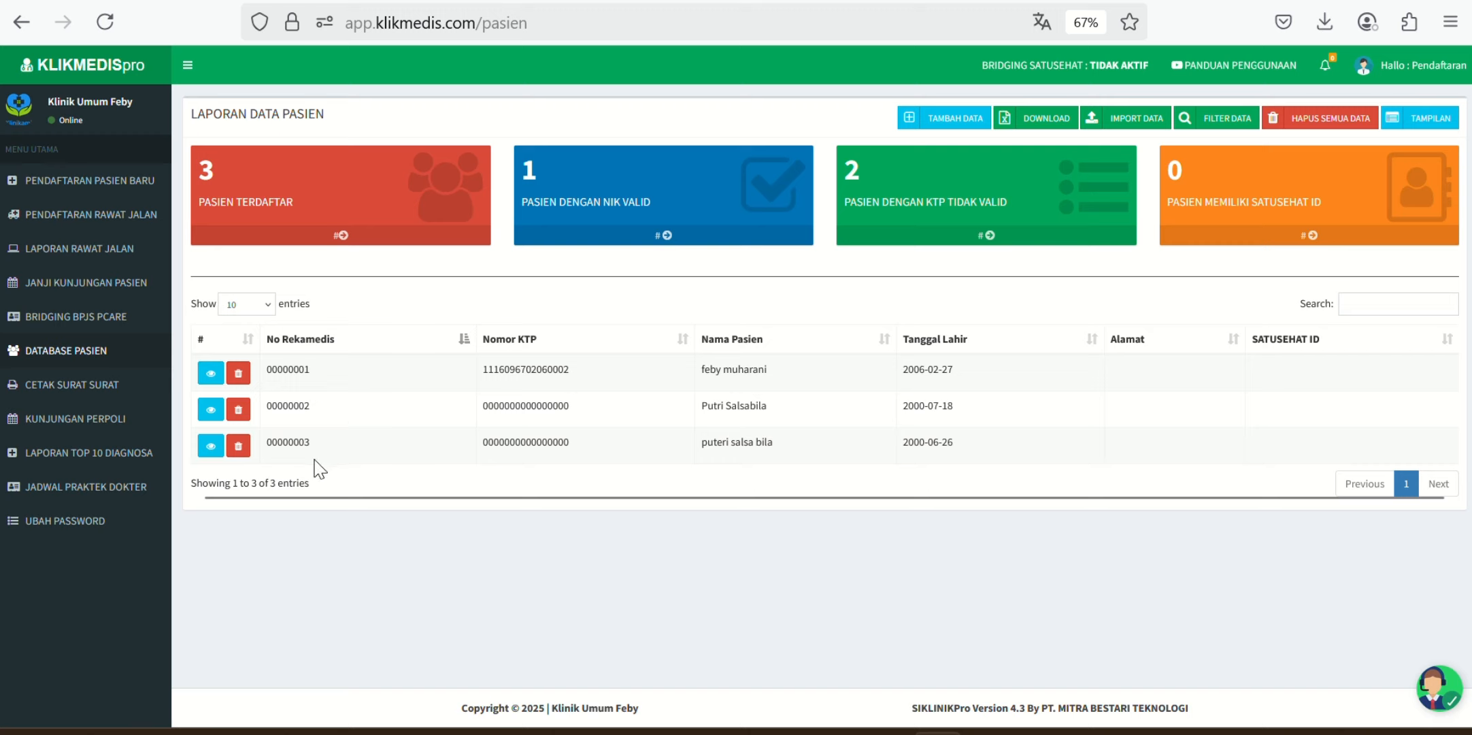
left_click(210, 446)
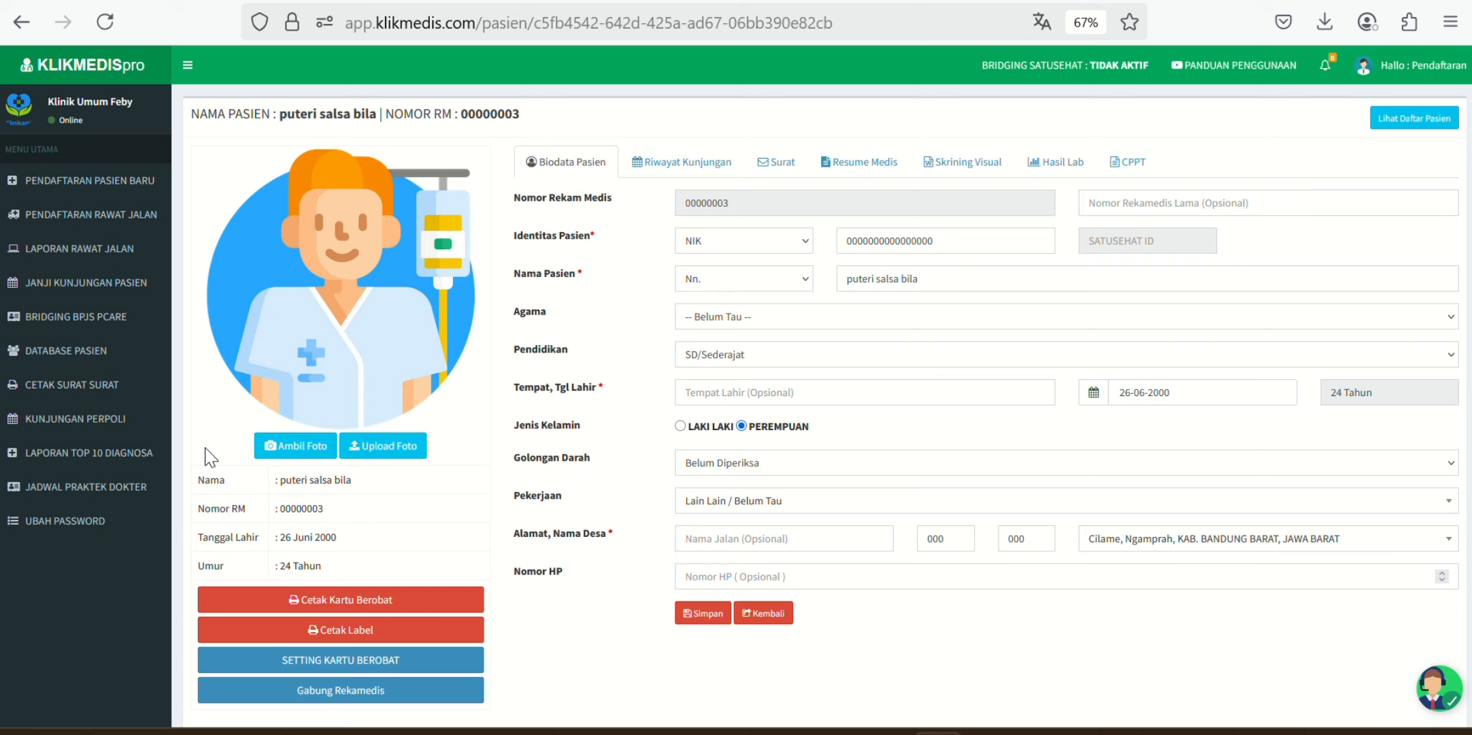
left_click(980, 242)
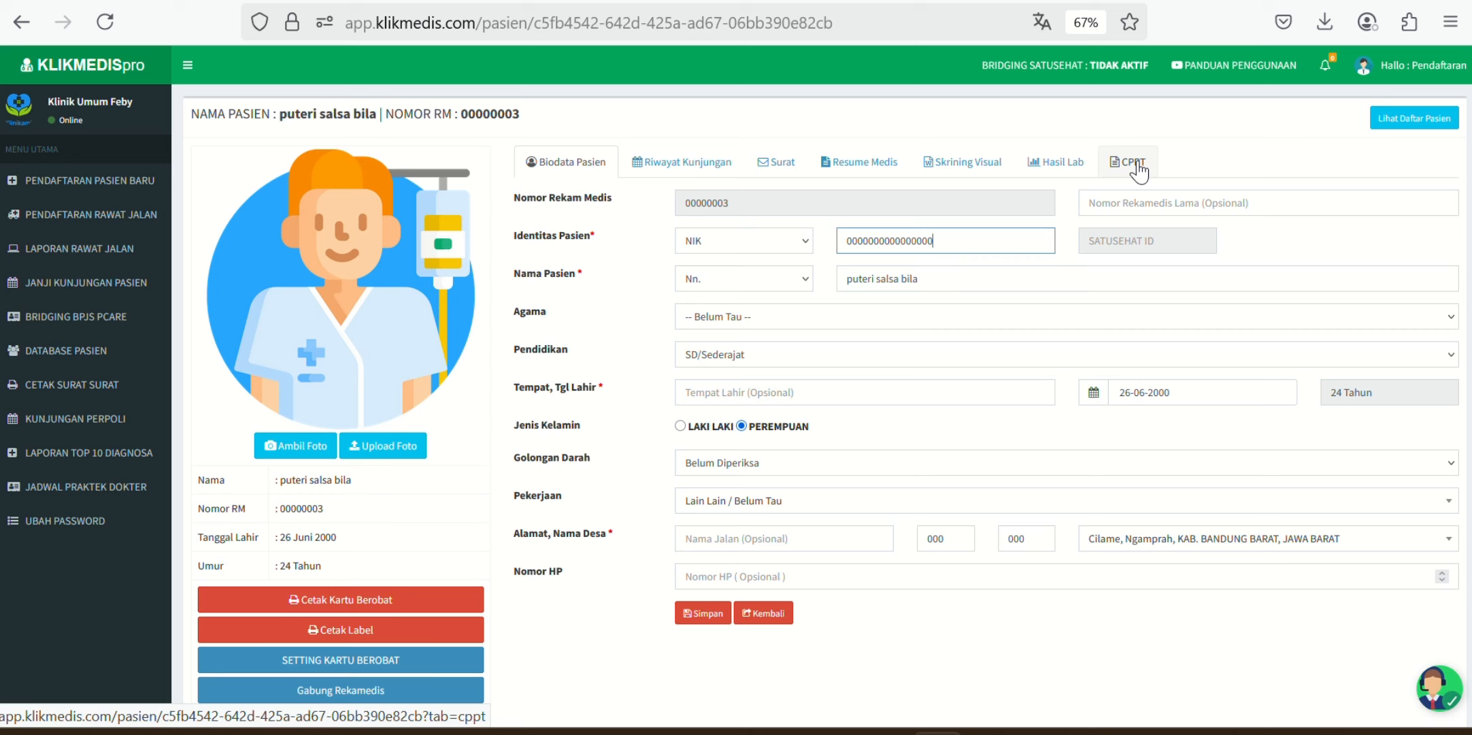
scroll(633, 637, "down", 1)
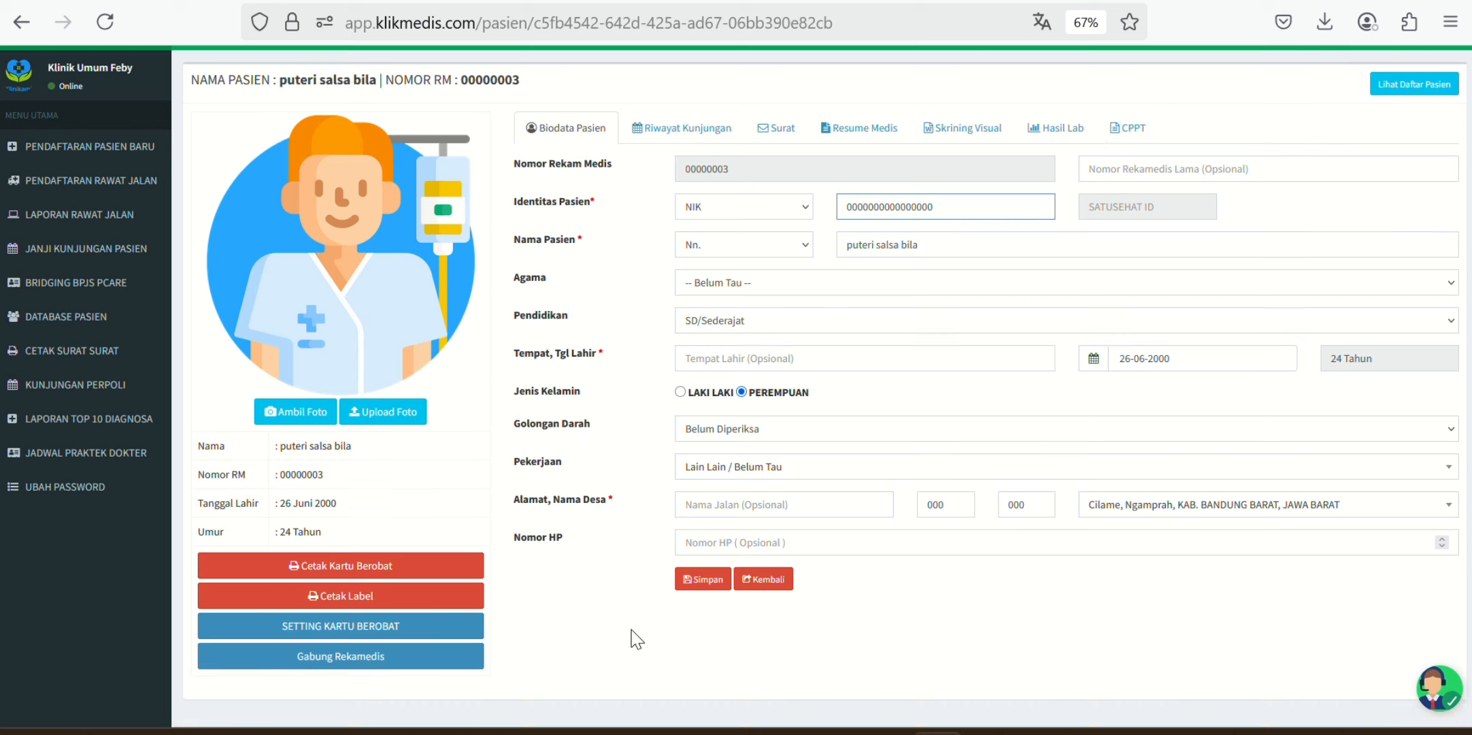
scroll(636, 638, "down", 1)
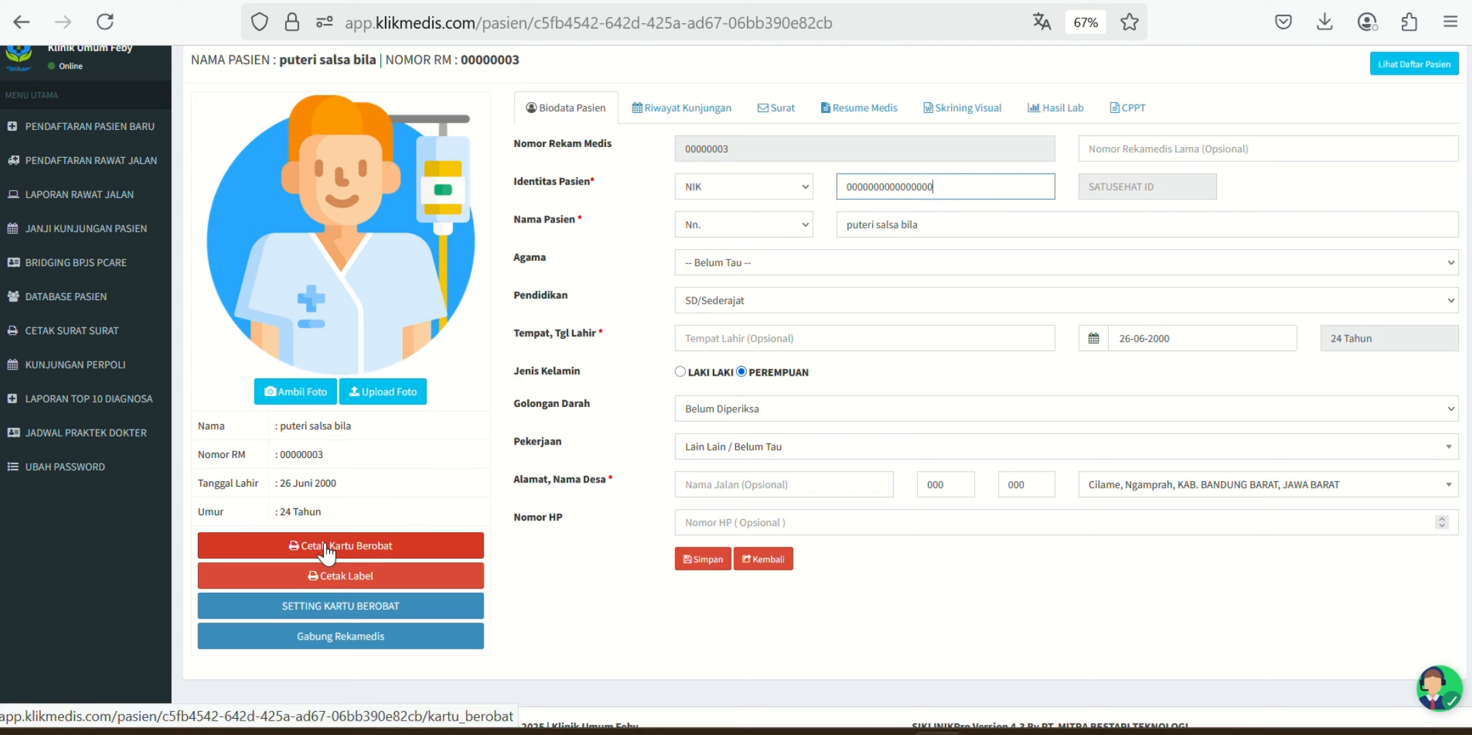
left_click(760, 559)
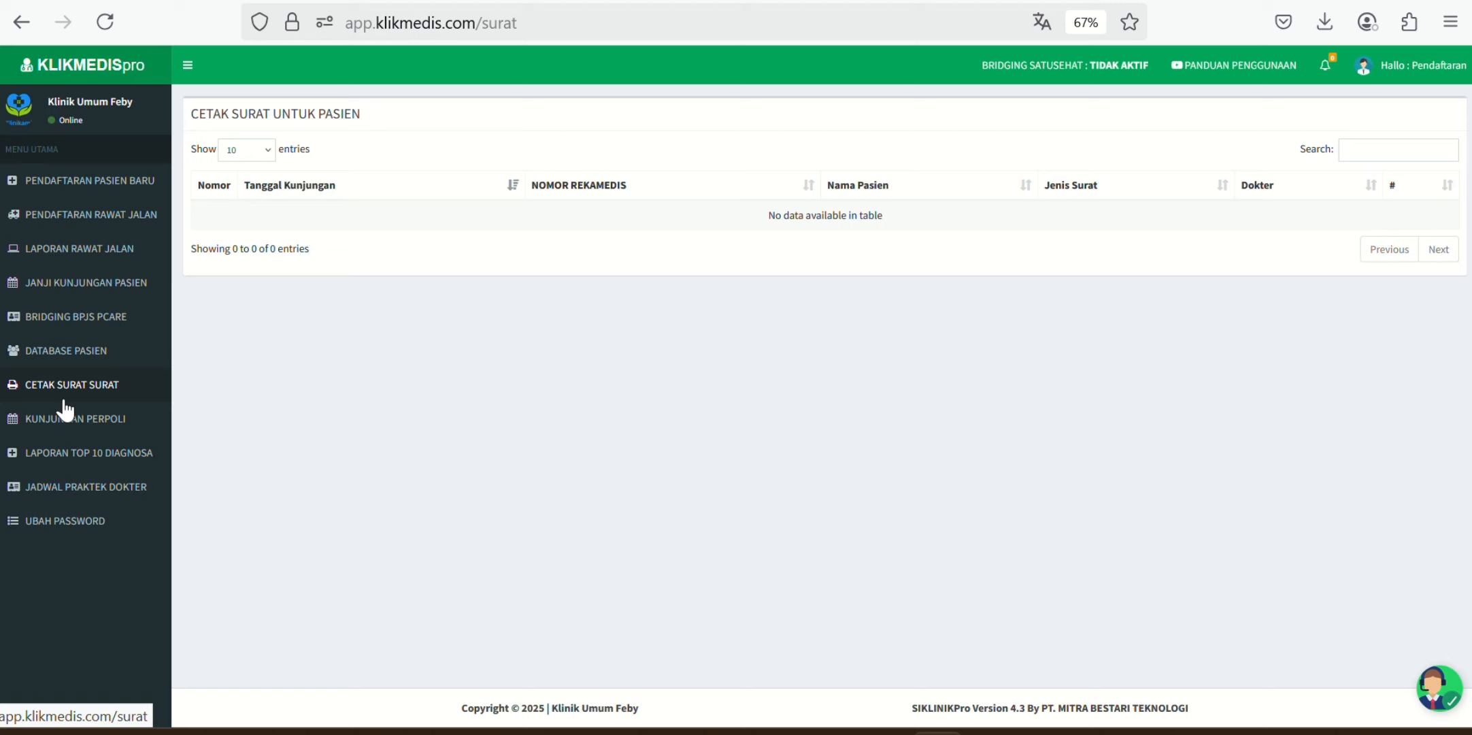
Step: Filter the KUNJUNGAN PERPOLI report for 01/06/2025–30/06/2025 with Semua Penjamin, which returns no rows
left_click(115, 435)
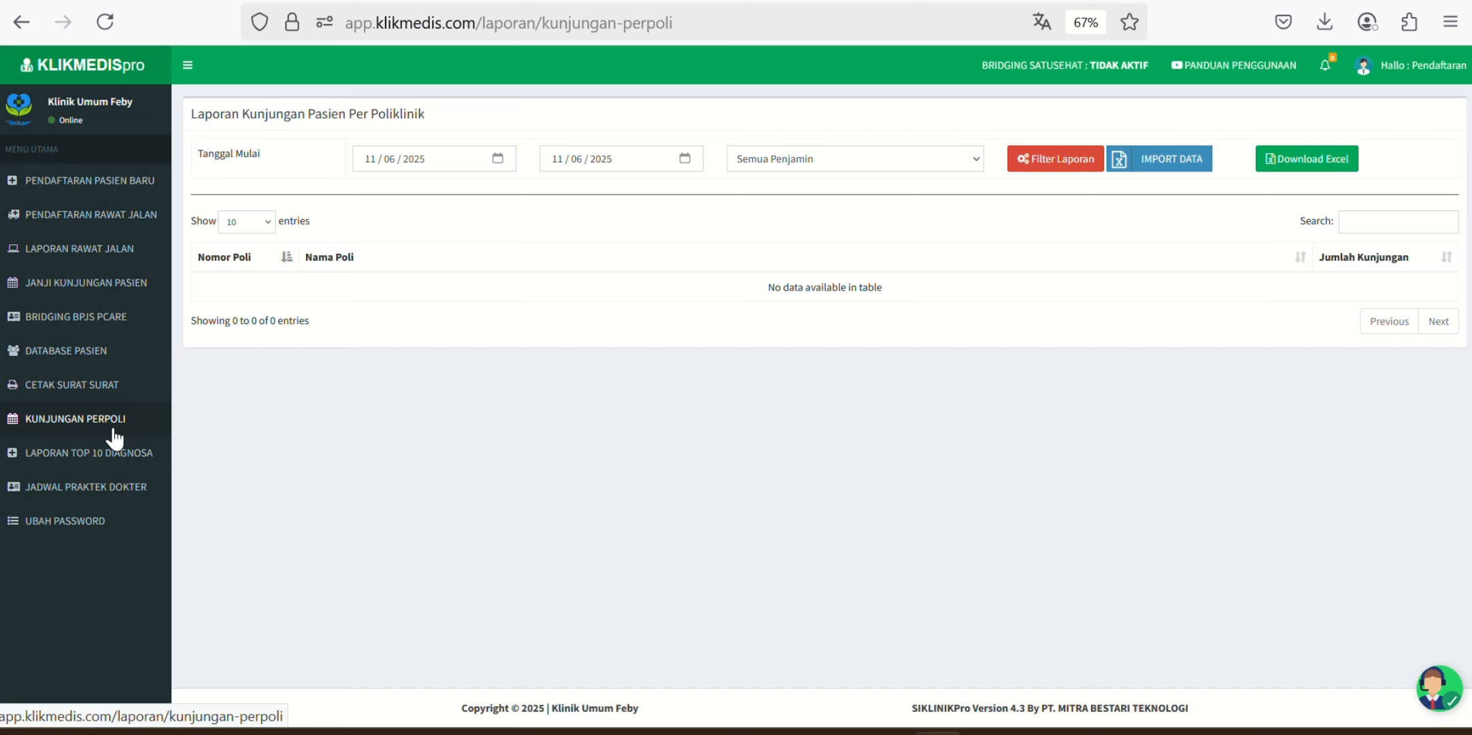
left_click(498, 158)
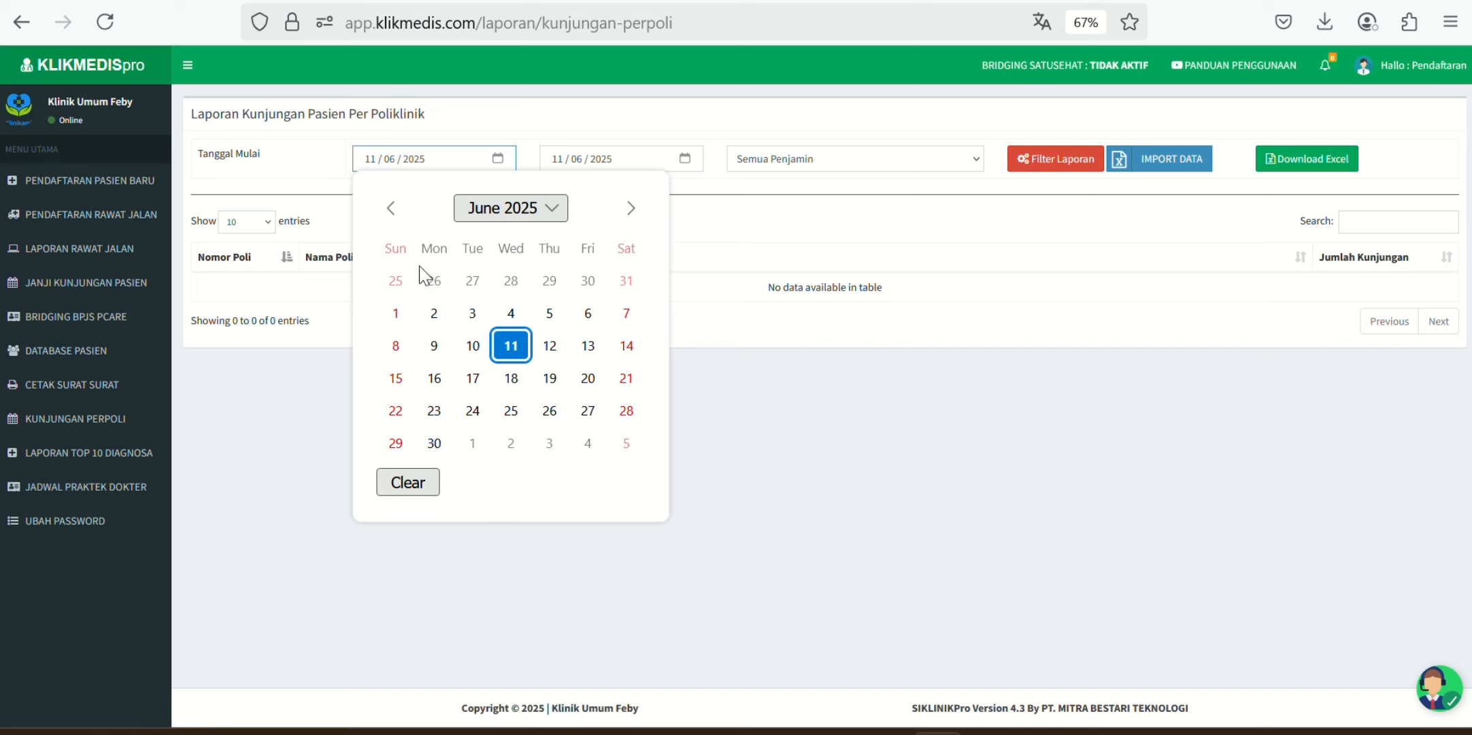
left_click(396, 312)
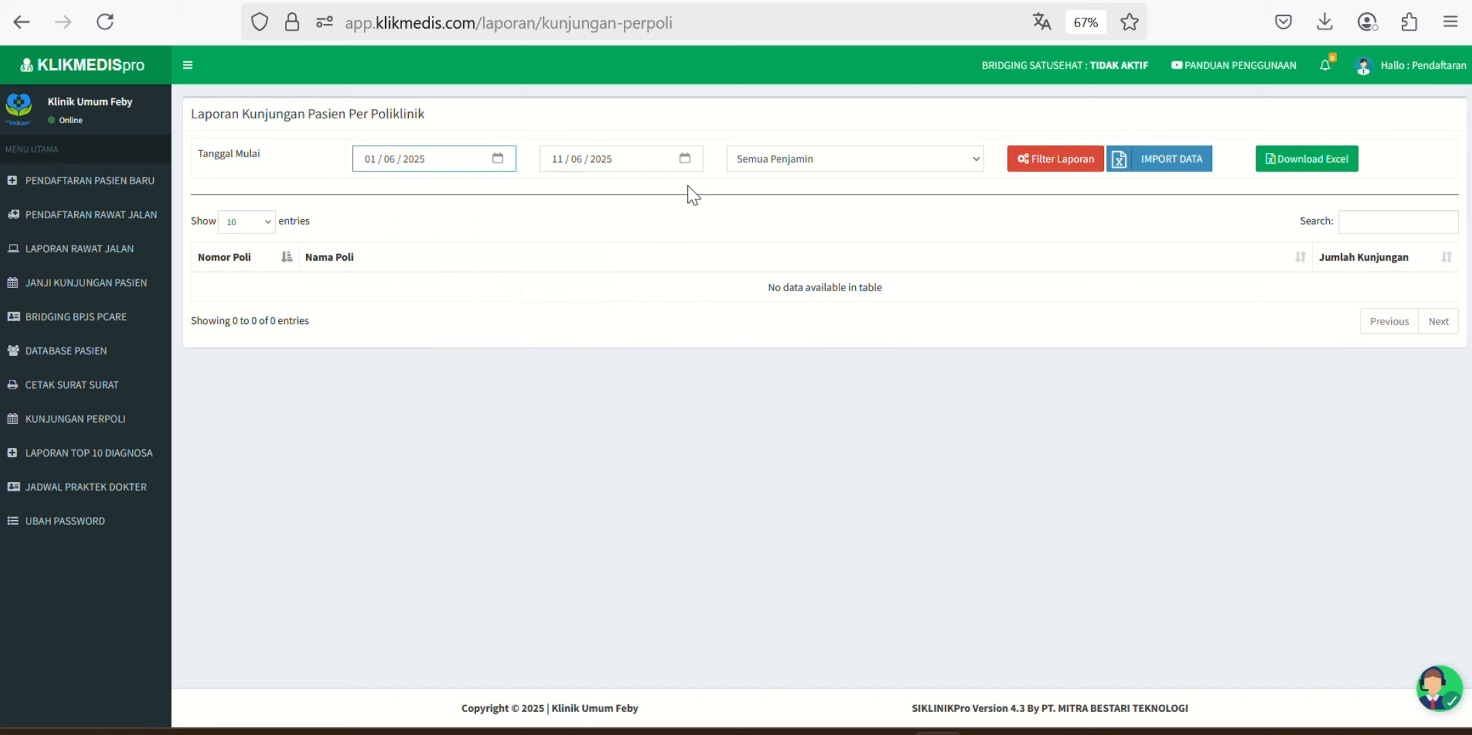
left_click(686, 158)
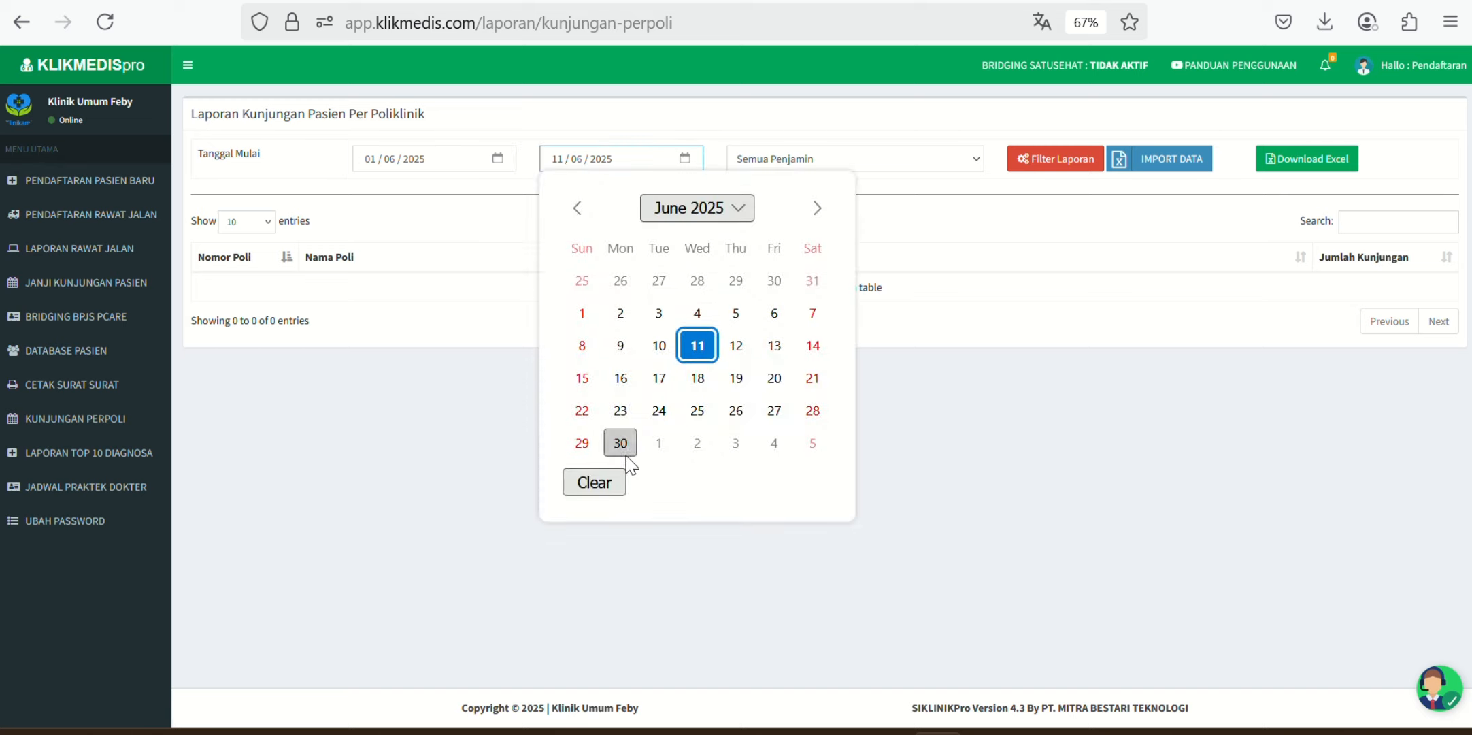
left_click(627, 439)
left_click(853, 160)
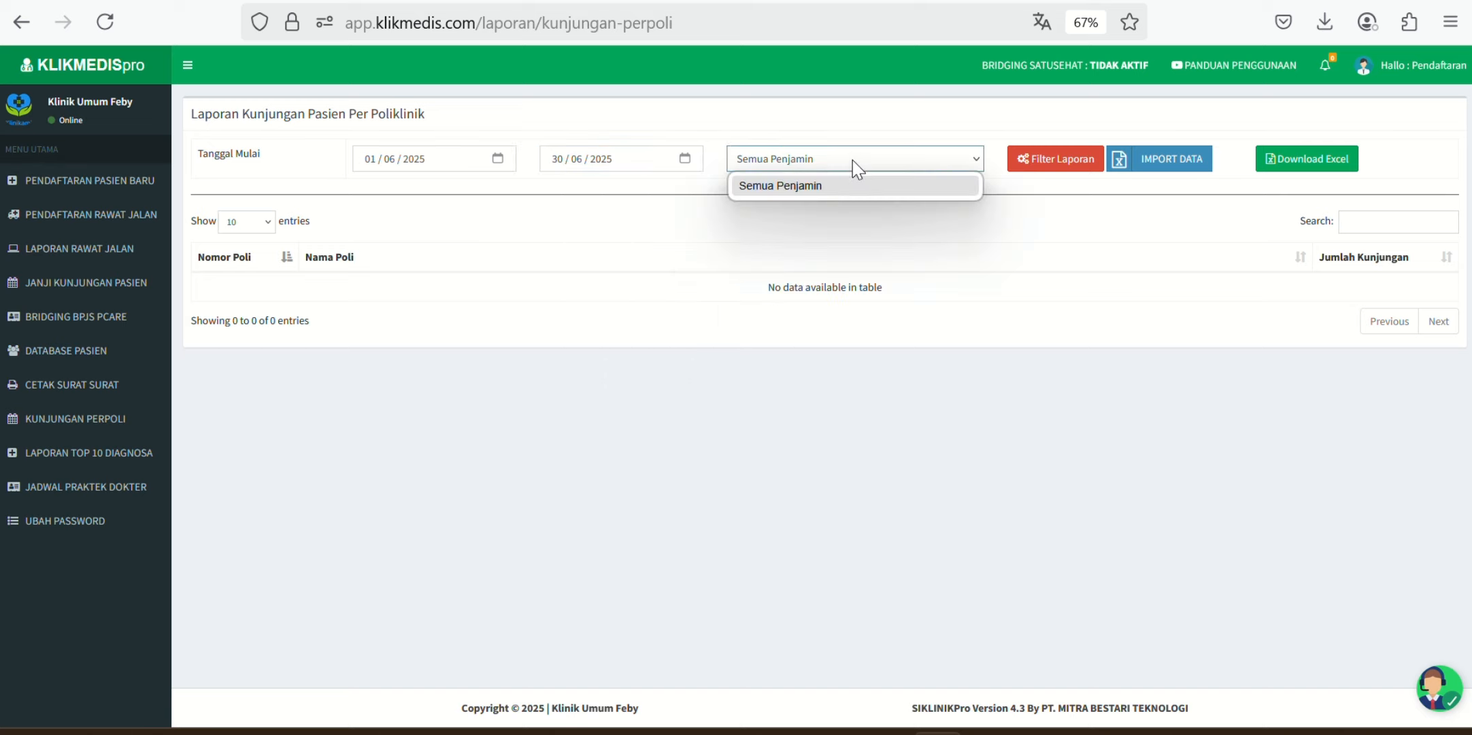
left_click(1062, 167)
left_click(1063, 167)
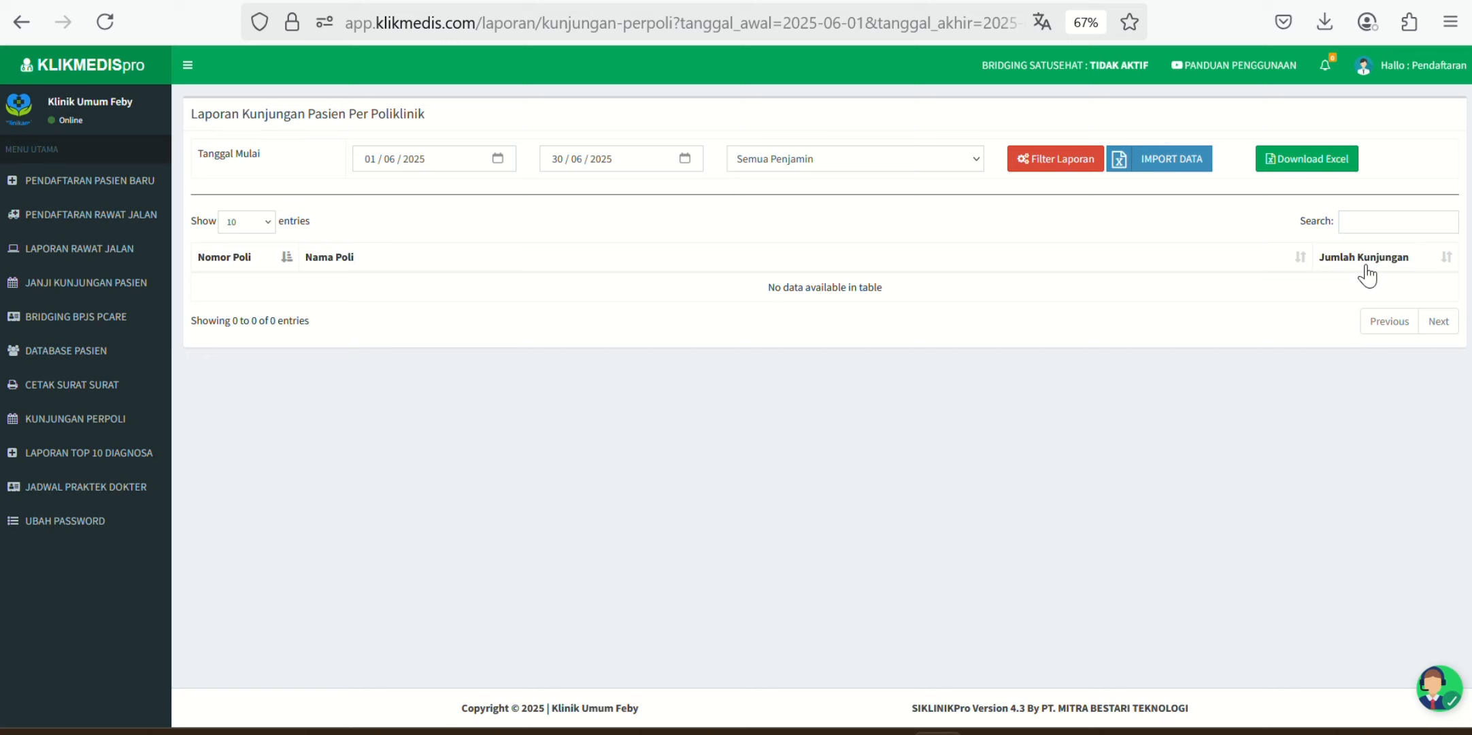
Step: Glance at LAPORAN TOP 10 DIAGNOSA, then open JADWAL PRAKTEK DOKTER with both doctors' hours
left_click(123, 464)
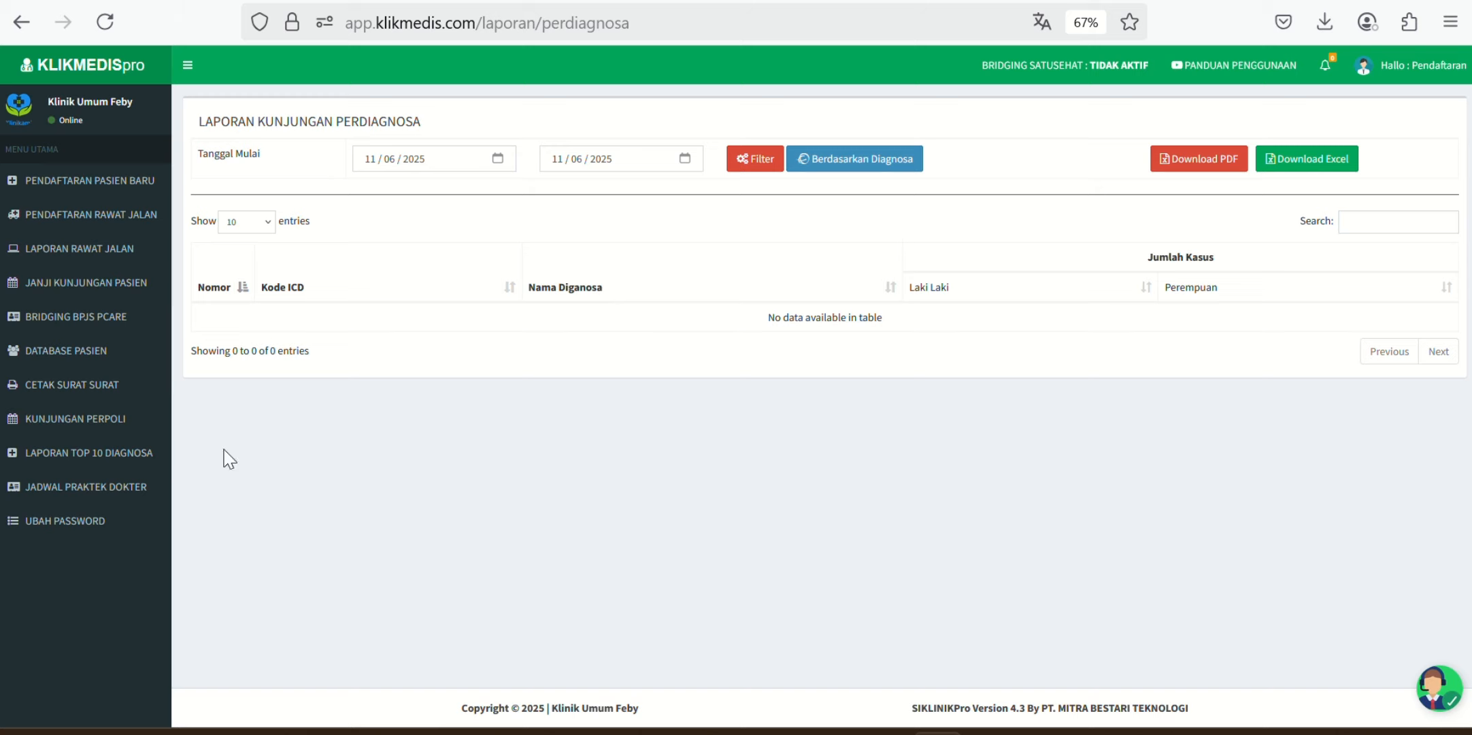
left_click(125, 490)
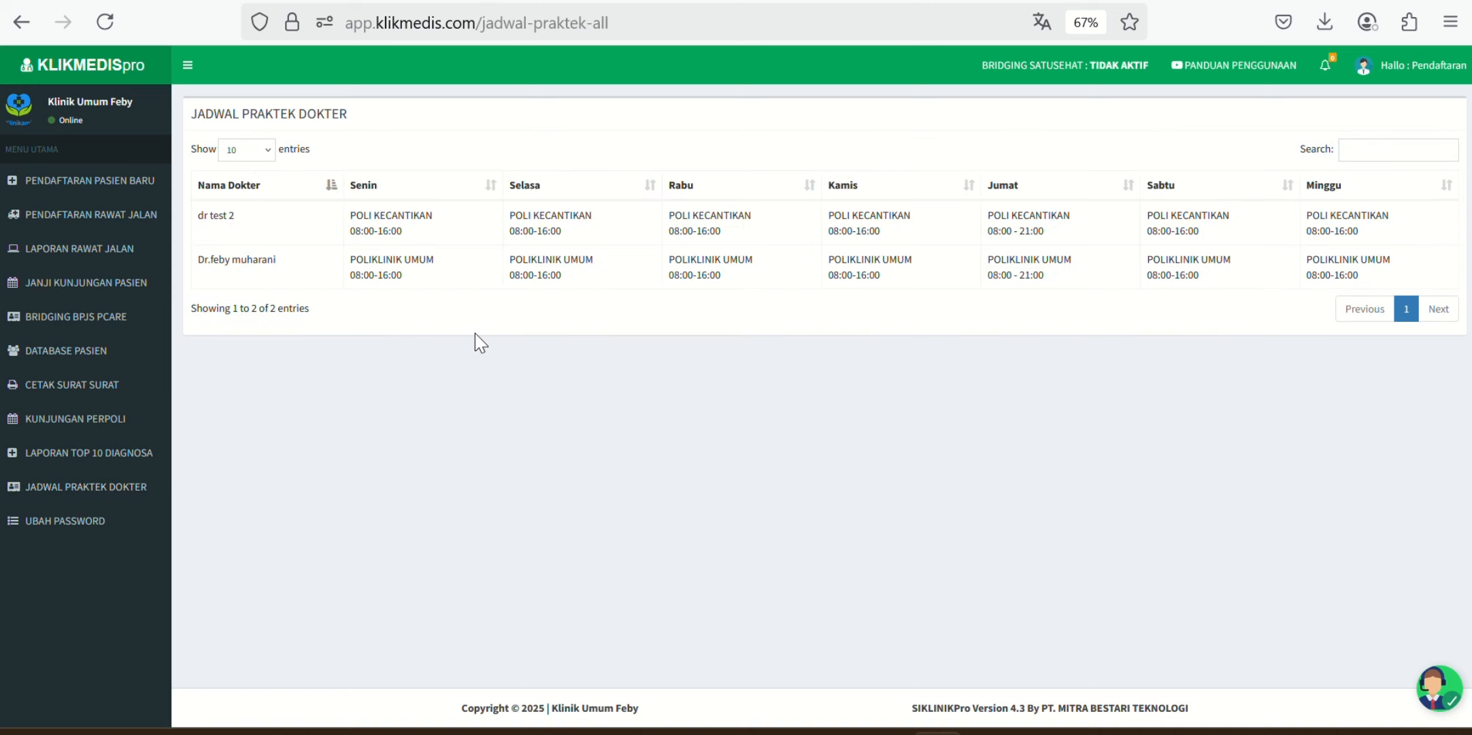